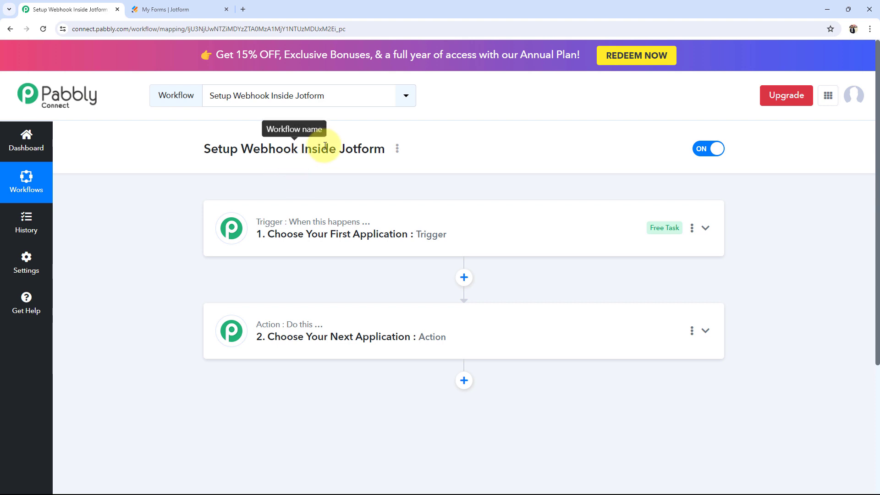
{"action": "left_click_drag", "start_coordinate": [340, 150], "coordinate": [387, 161]}
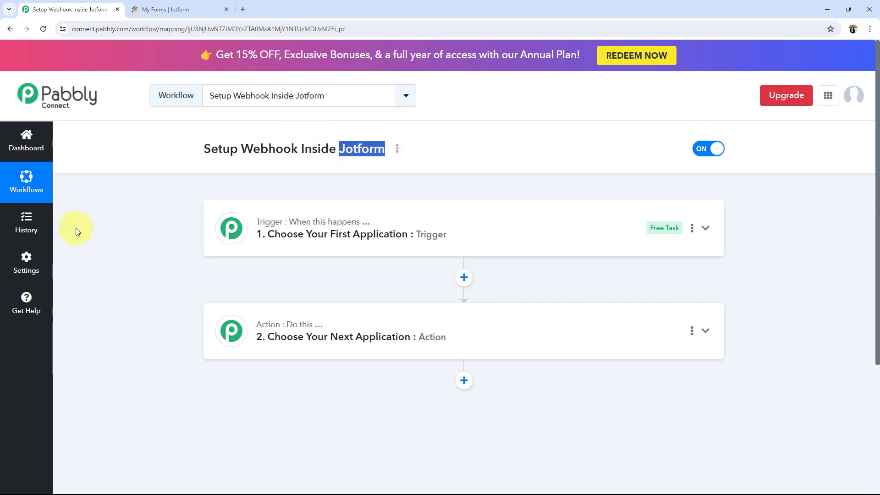
{"action": "left_click", "coordinate": [104, 226]}
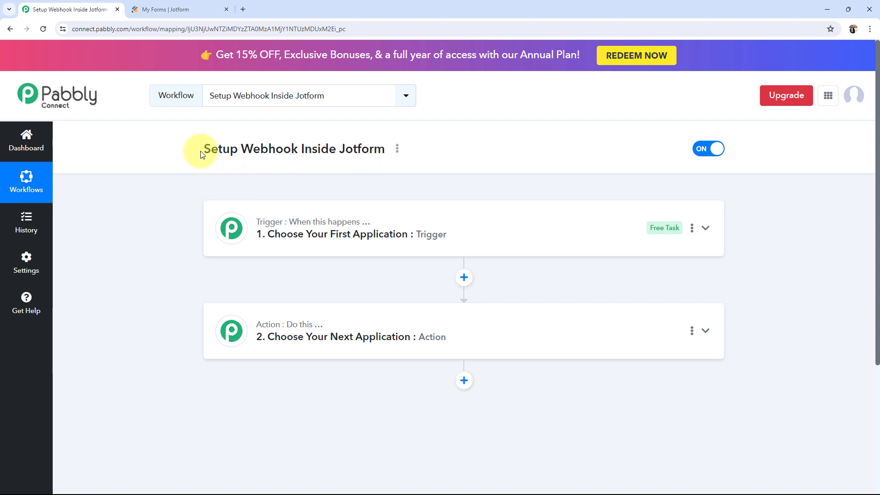
{"action": "left_click_drag", "start_coordinate": [207, 149], "coordinate": [384, 156]}
{"action": "left_click", "coordinate": [185, 229]}
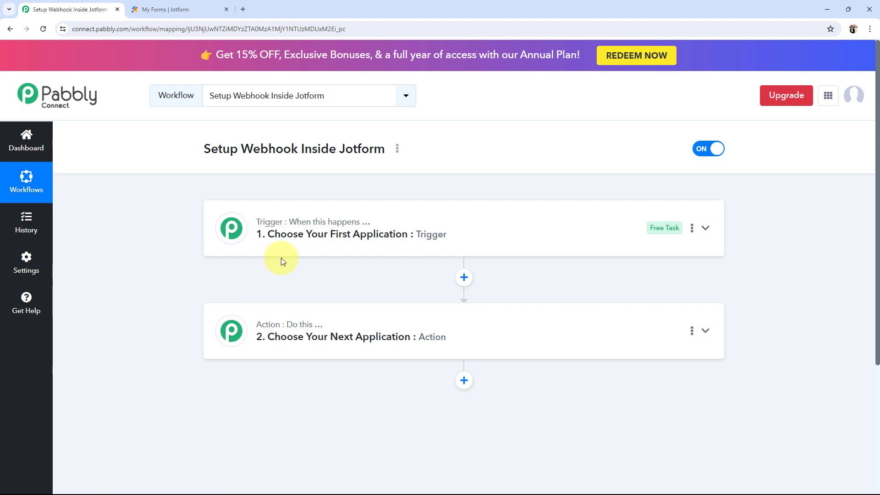
{"action": "mouse_move", "coordinate": [292, 225]}
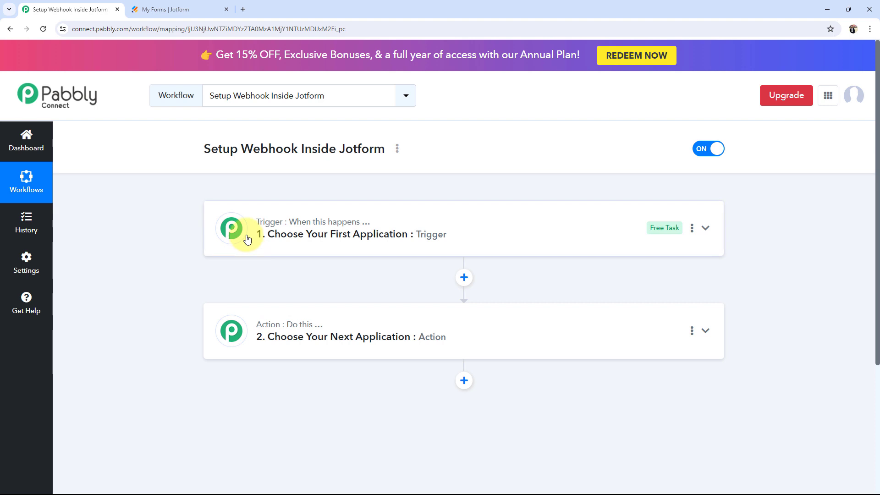
{"action": "left_click_drag", "start_coordinate": [239, 150], "coordinate": [291, 151]}
{"action": "left_click", "coordinate": [161, 236]}
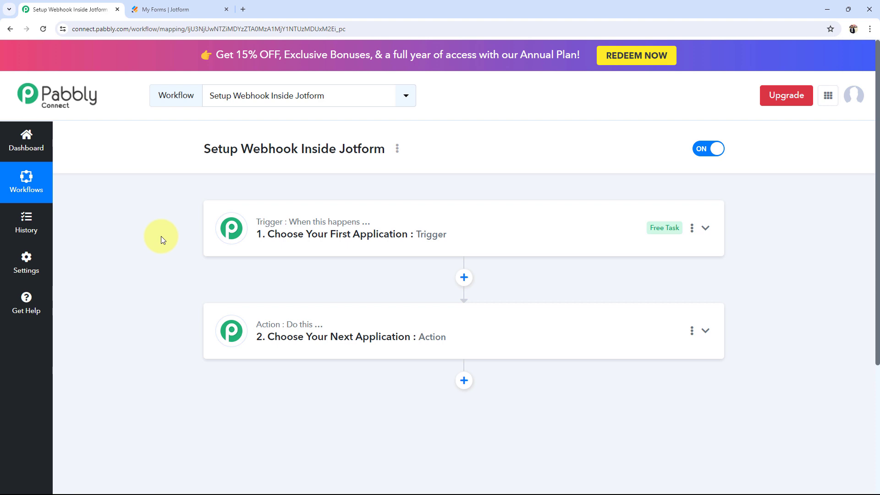
{"action": "left_click", "coordinate": [173, 9]}
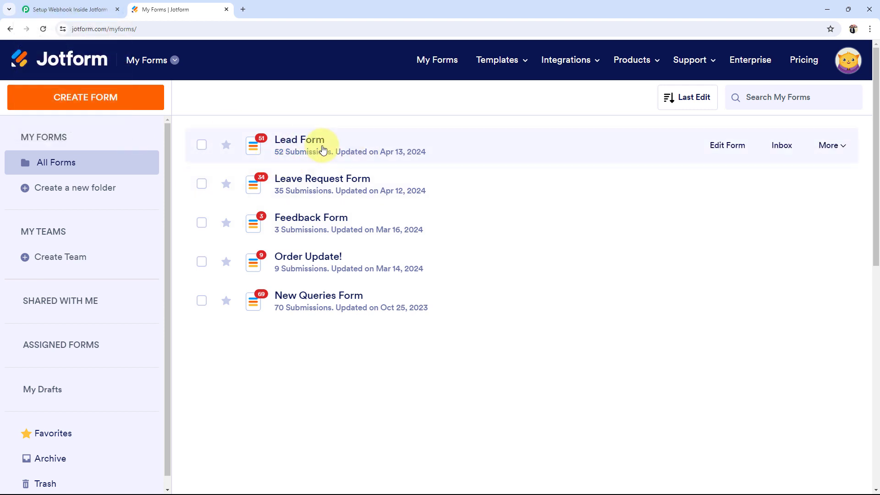
{"action": "left_click", "coordinate": [83, 9]}
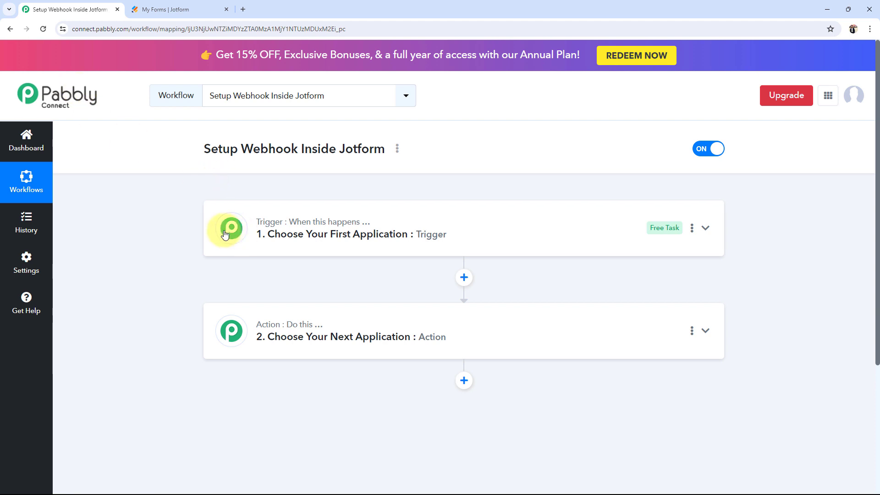
Step: Set the workflow's first application to Jotform with New Response as the trigger event
{"action": "left_click", "coordinate": [288, 229]}
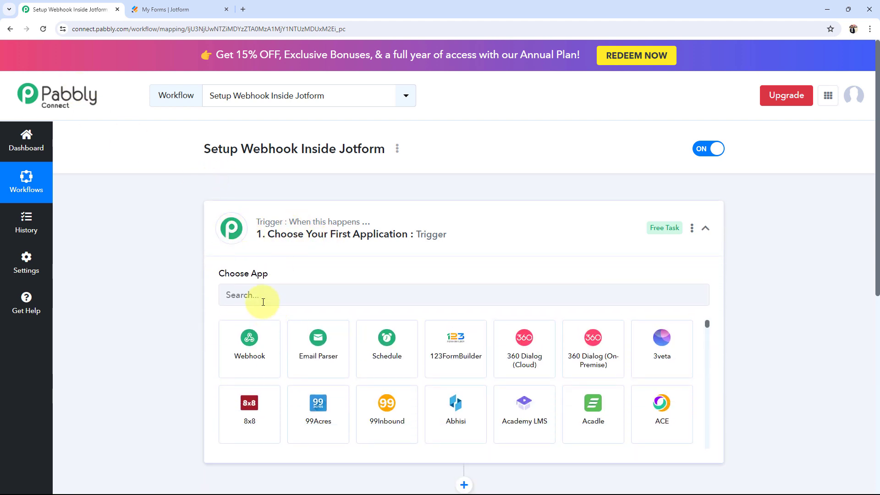
{"action": "left_click", "coordinate": [262, 298]}
{"action": "type", "text": "jotg"}
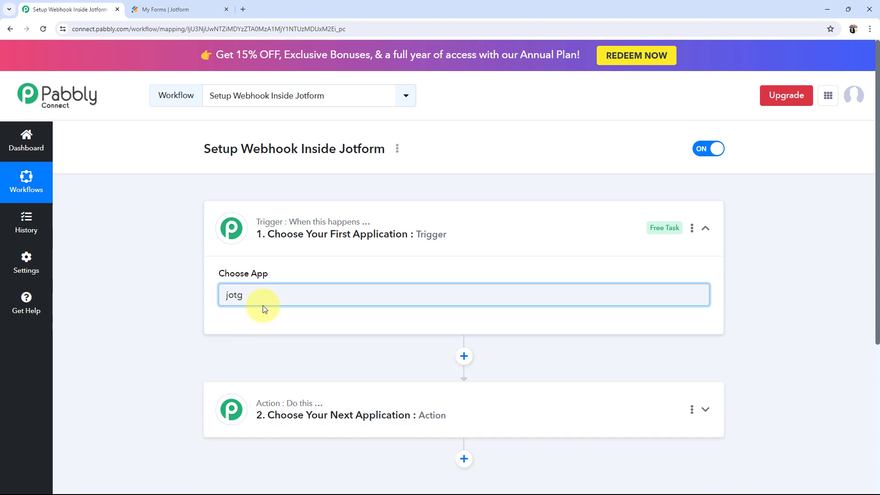
{"action": "key", "text": "BackSpace"}
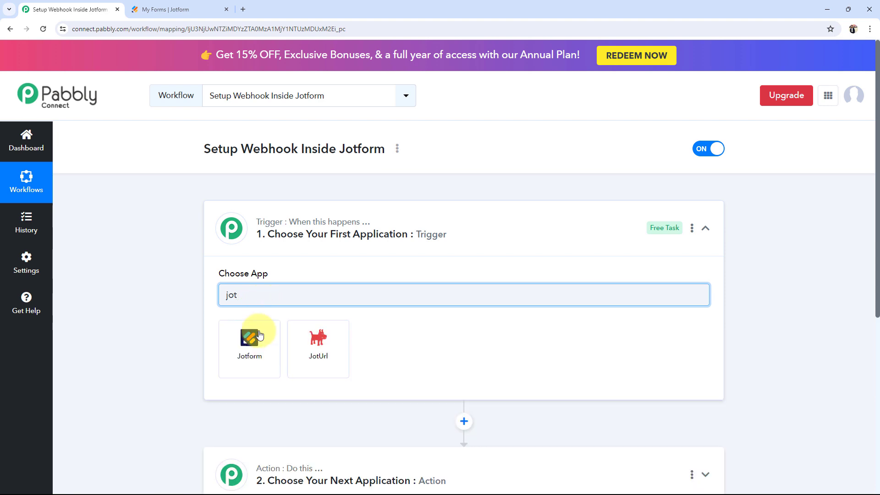
{"action": "left_click", "coordinate": [250, 337]}
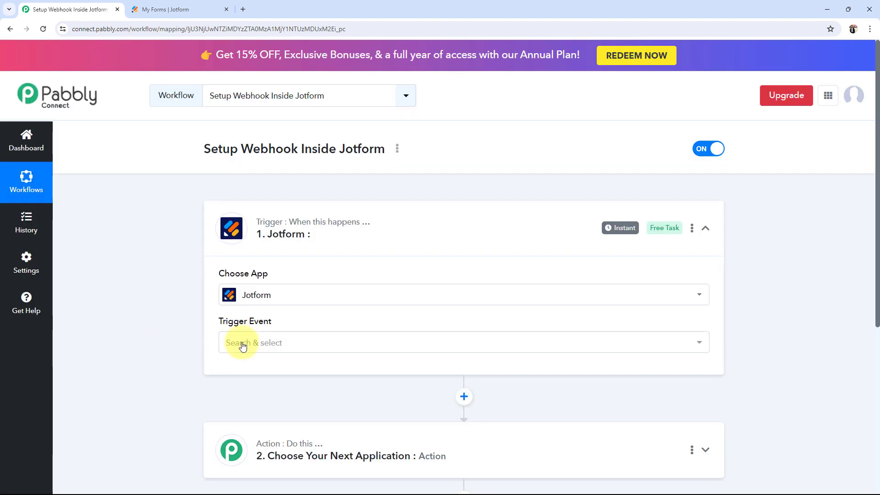
{"action": "left_click", "coordinate": [242, 351]}
{"action": "left_click", "coordinate": [243, 394]}
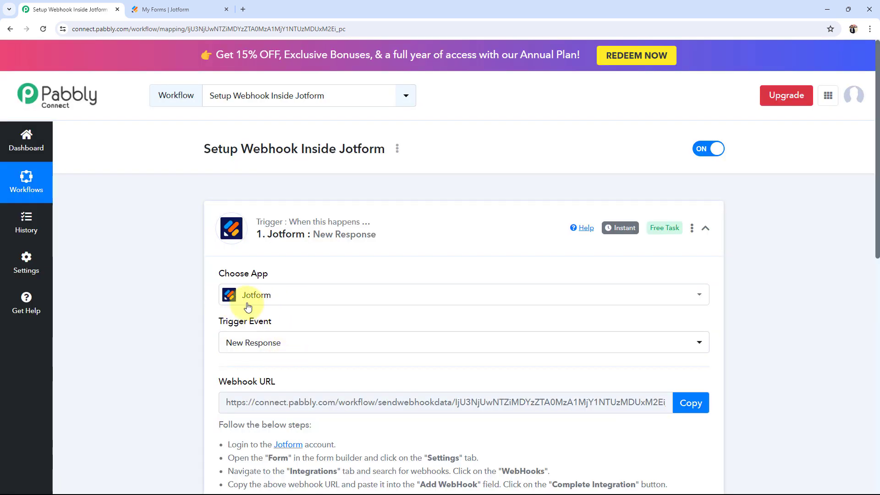
{"action": "mouse_move", "coordinate": [256, 321]}
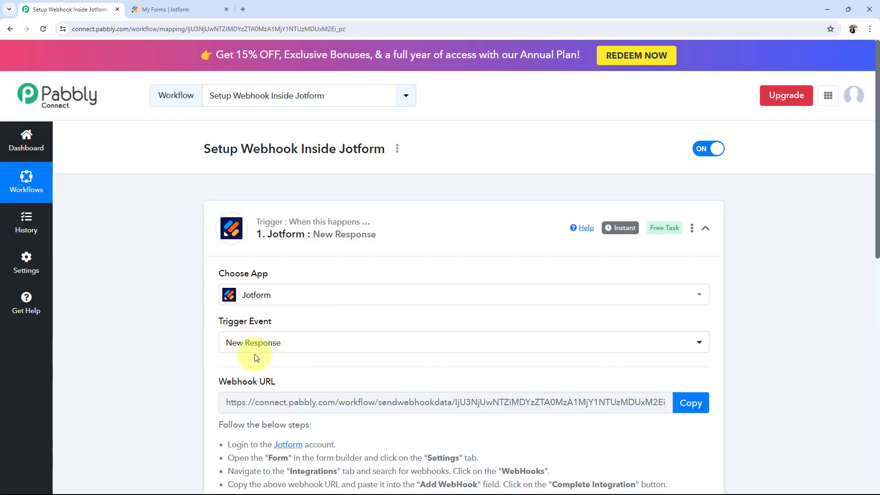
Step: Copy the webhook URL provided for the Jotform New Response trigger
{"action": "scroll", "coordinate": [137, 337], "scroll_direction": "down", "scroll_amount": 3}
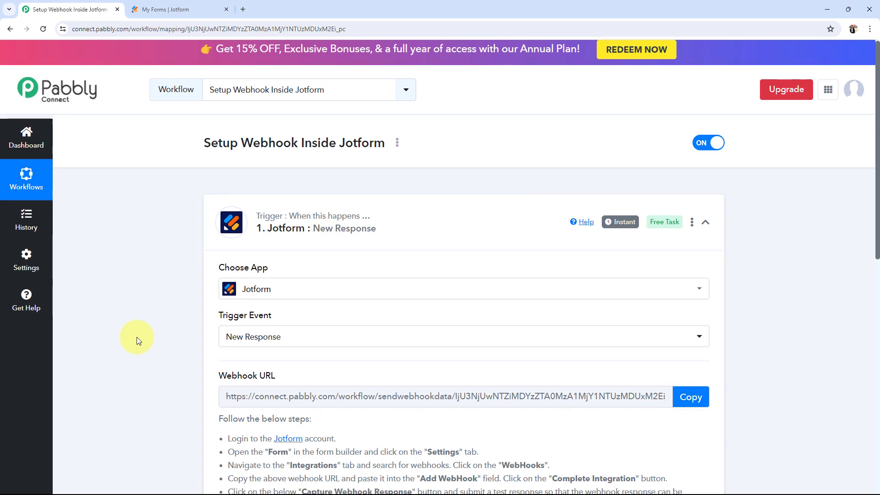
{"action": "scroll", "coordinate": [137, 336], "scroll_direction": "down", "scroll_amount": 2}
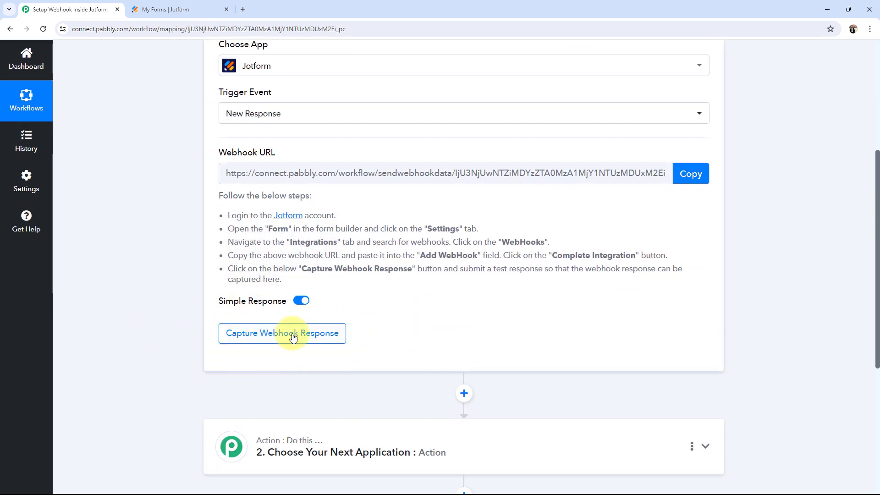
{"action": "scroll", "coordinate": [166, 289], "scroll_direction": "up", "scroll_amount": 3}
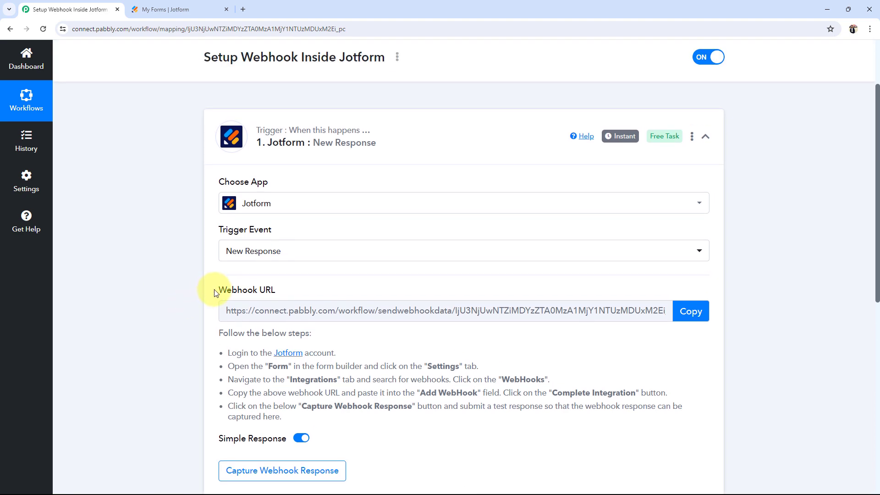
{"action": "triple_click", "coordinate": [226, 293]}
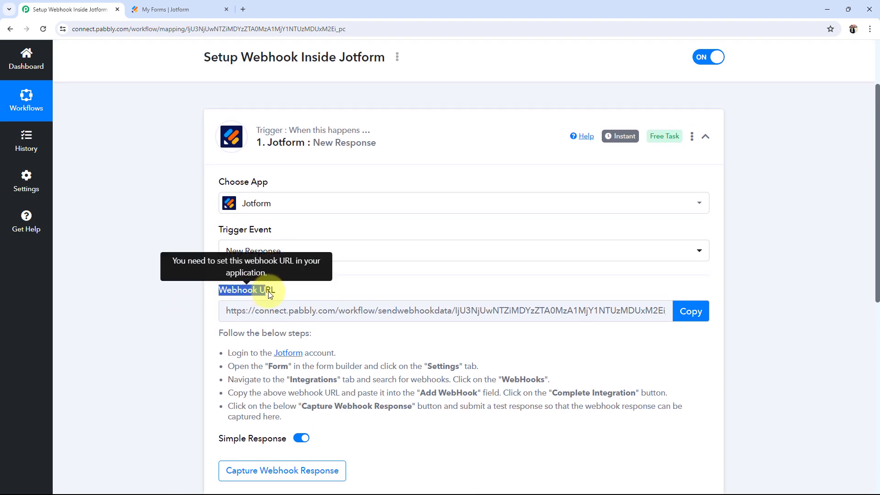
{"action": "left_click", "coordinate": [164, 291]}
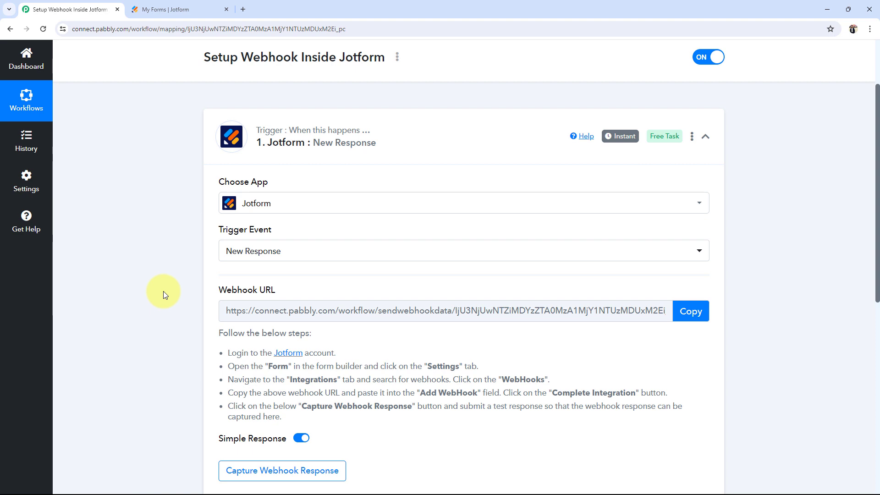
{"action": "left_click_drag", "start_coordinate": [219, 293], "coordinate": [279, 297]}
{"action": "left_click", "coordinate": [181, 319]}
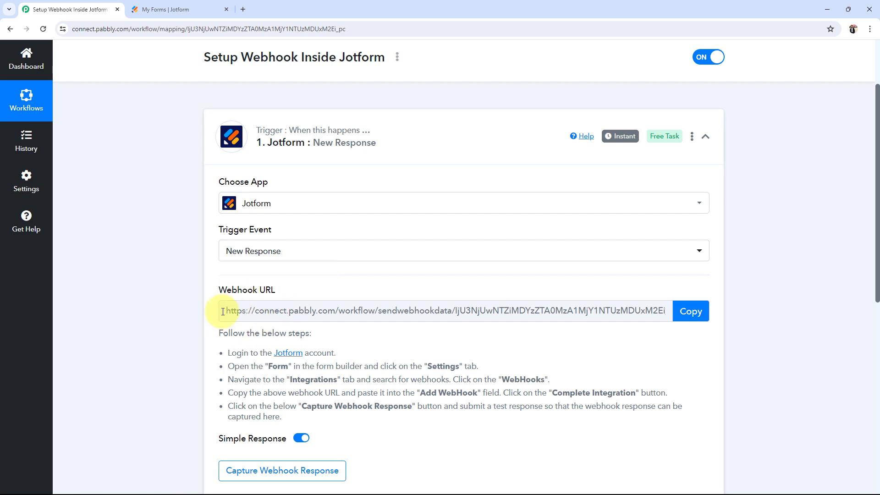
{"action": "left_click", "coordinate": [690, 312]}
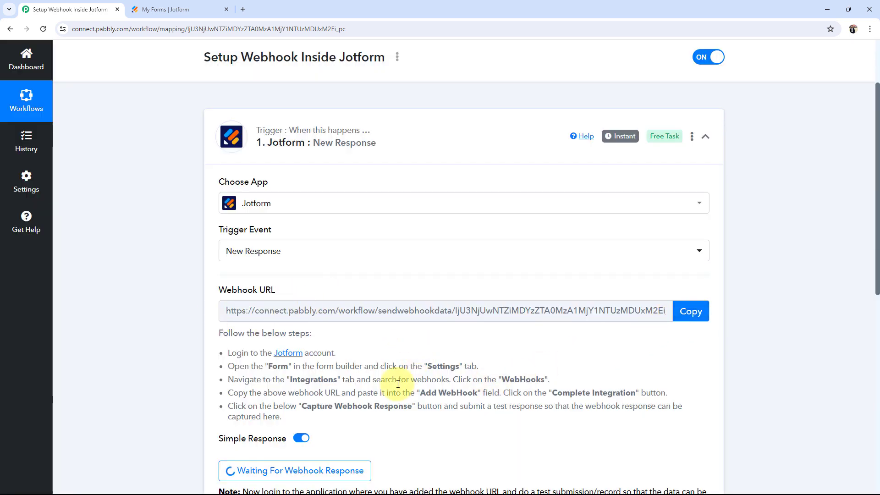
Step: Review the instructions for adding the webhook URL to Jotform below the trigger's Webhook URL
{"action": "left_click_drag", "start_coordinate": [229, 353], "coordinate": [680, 405]}
{"action": "left_click", "coordinate": [593, 422]}
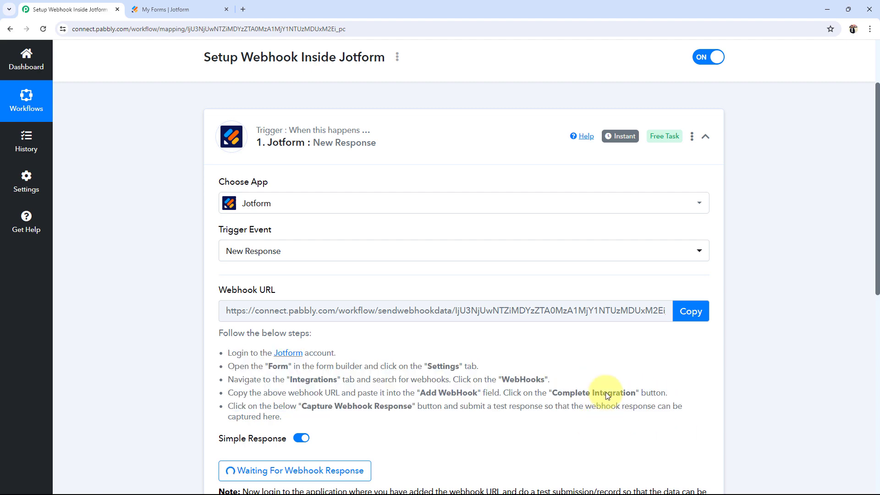
{"action": "left_click", "coordinate": [176, 12]}
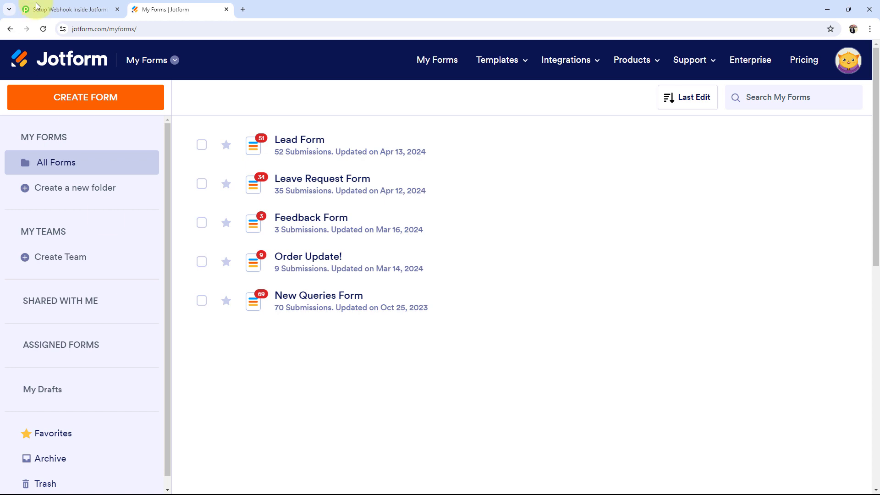
{"action": "key", "text": "ctrl+shift+Tab"}
{"action": "scroll", "coordinate": [140, 349], "scroll_direction": "down", "scroll_amount": 1}
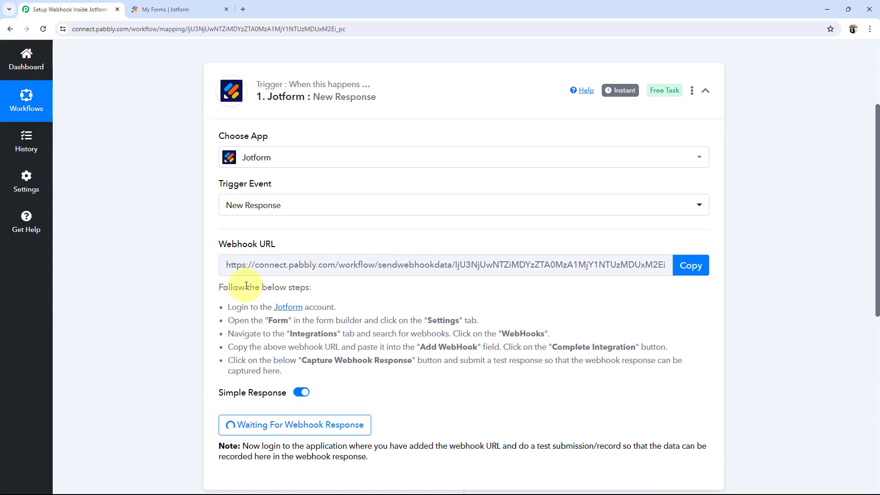
Step: Switch to Jotform, open Lead Form for editing and look through its fields
{"action": "left_click", "coordinate": [155, 13]}
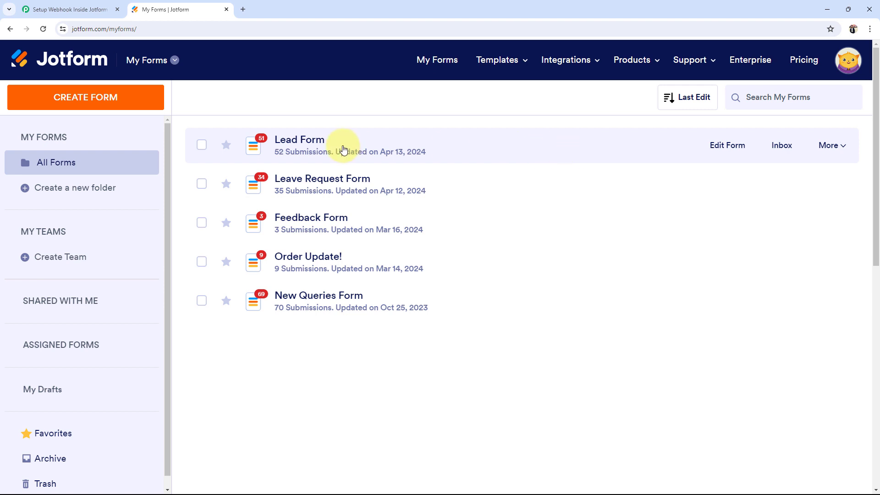
{"action": "left_click", "coordinate": [722, 150]}
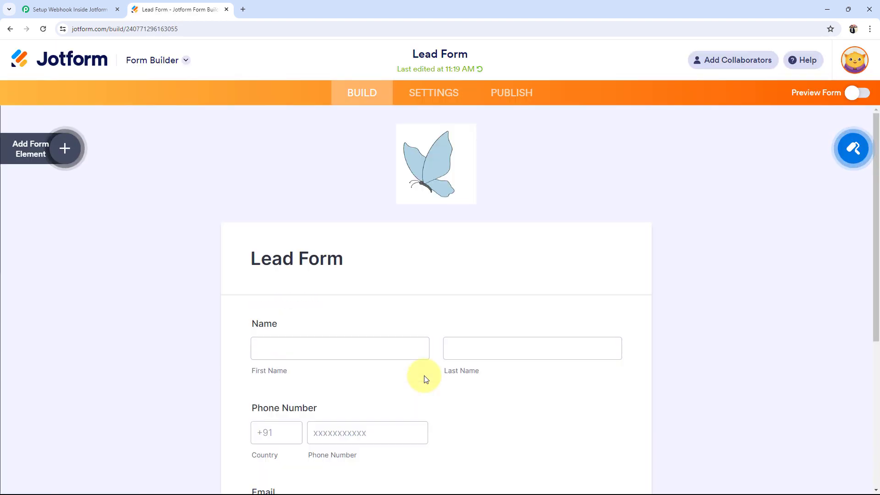
{"action": "scroll", "coordinate": [238, 358], "scroll_direction": "down", "scroll_amount": 3}
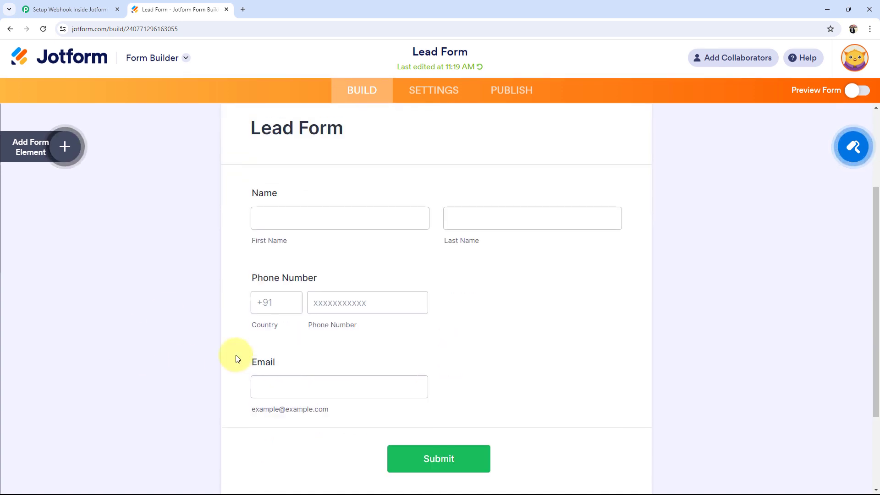
{"action": "scroll", "coordinate": [238, 358], "scroll_direction": "down", "scroll_amount": 1}
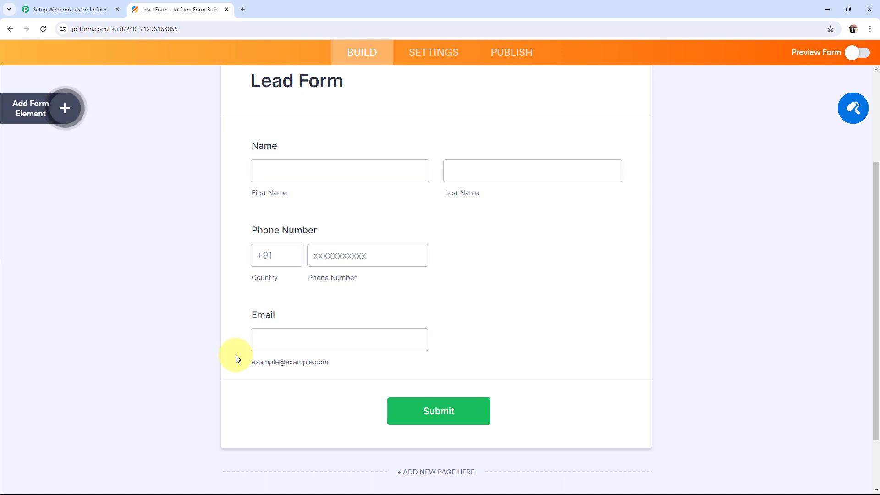
{"action": "left_click", "coordinate": [88, 6]}
{"action": "left_click", "coordinate": [179, 9]}
{"action": "scroll", "coordinate": [248, 261], "scroll_direction": "up", "scroll_amount": 2}
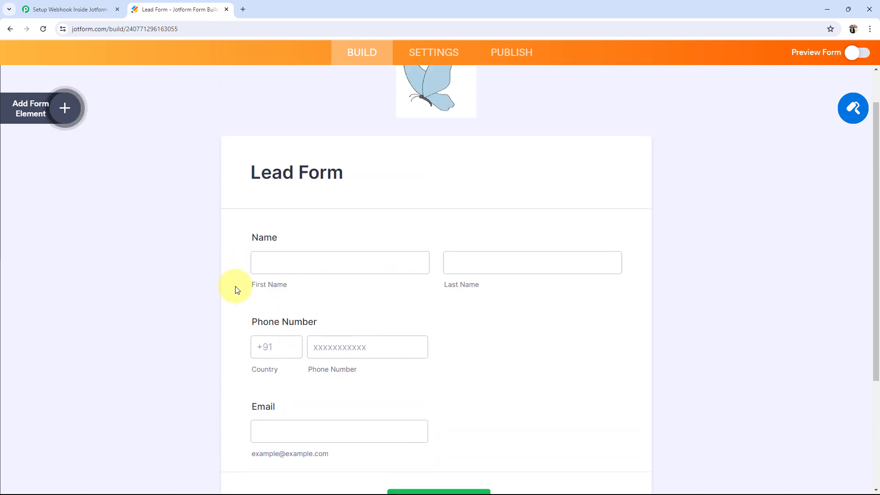
Step: Remove the existing WebHooks integration from Lead Form's integration settings
{"action": "left_click", "coordinate": [419, 56]}
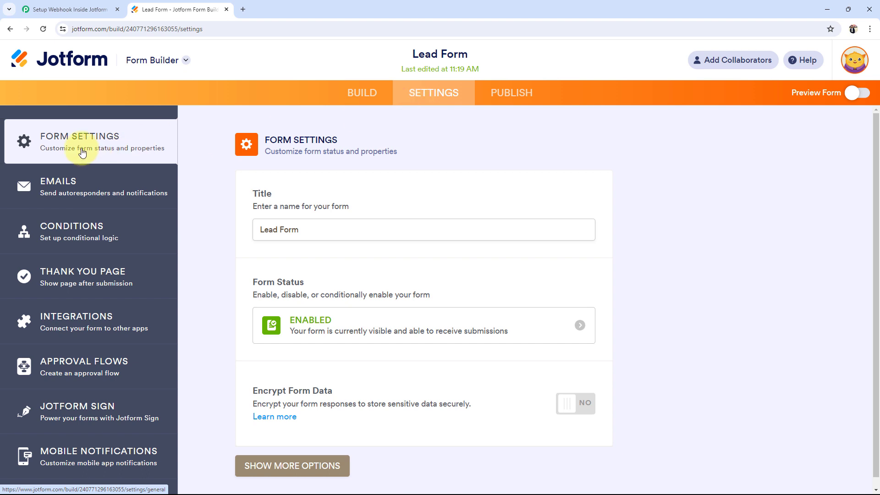
{"action": "left_click", "coordinate": [70, 320]}
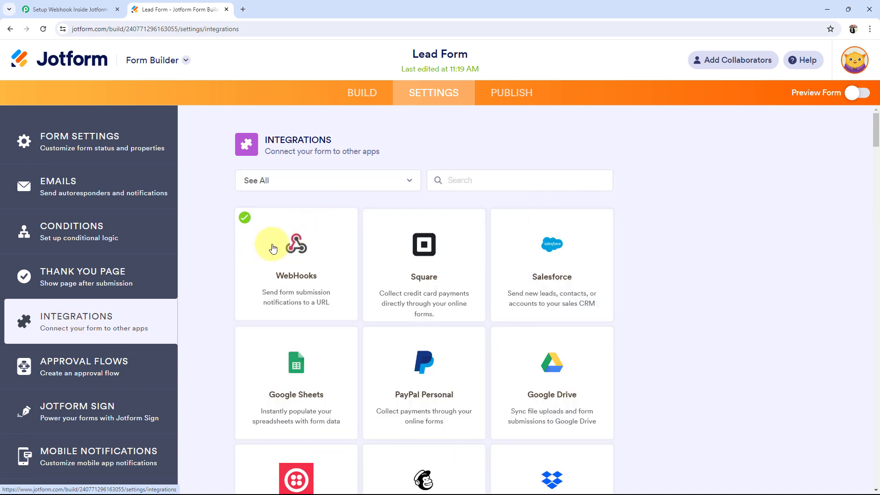
{"action": "scroll", "coordinate": [235, 389], "scroll_direction": "down", "scroll_amount": 7}
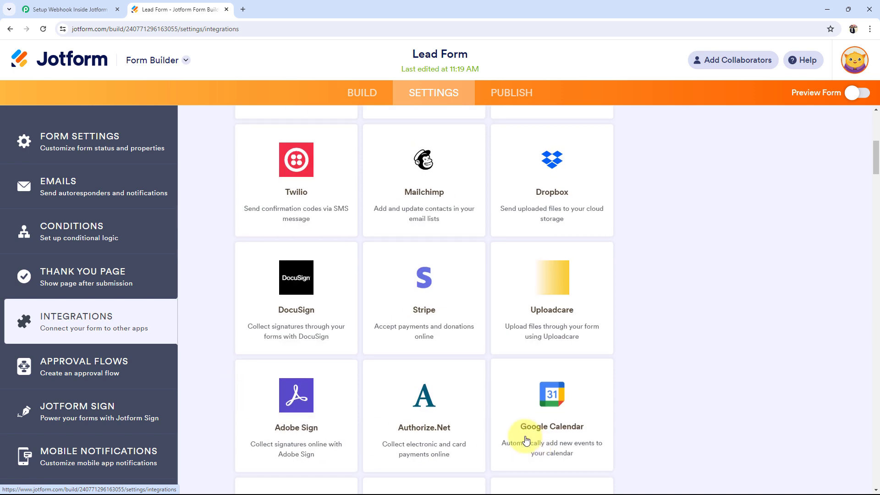
{"action": "scroll", "coordinate": [526, 438], "scroll_direction": "up", "scroll_amount": 7}
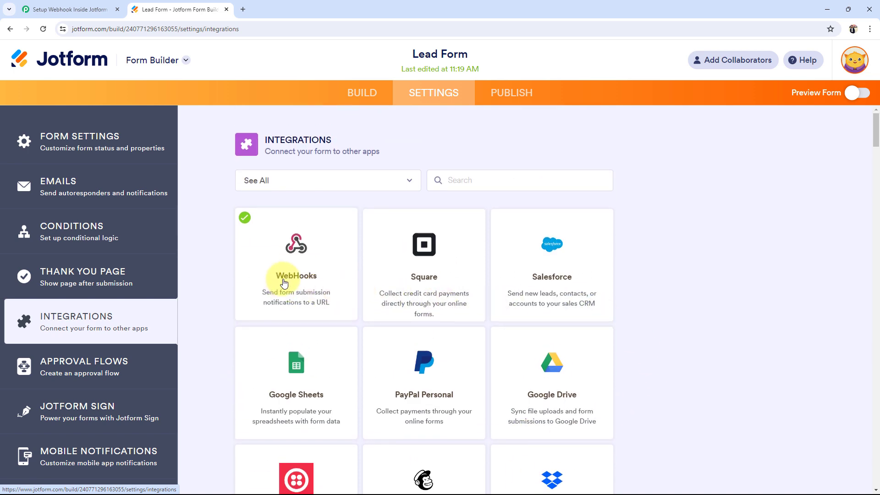
{"action": "left_click", "coordinate": [323, 280]}
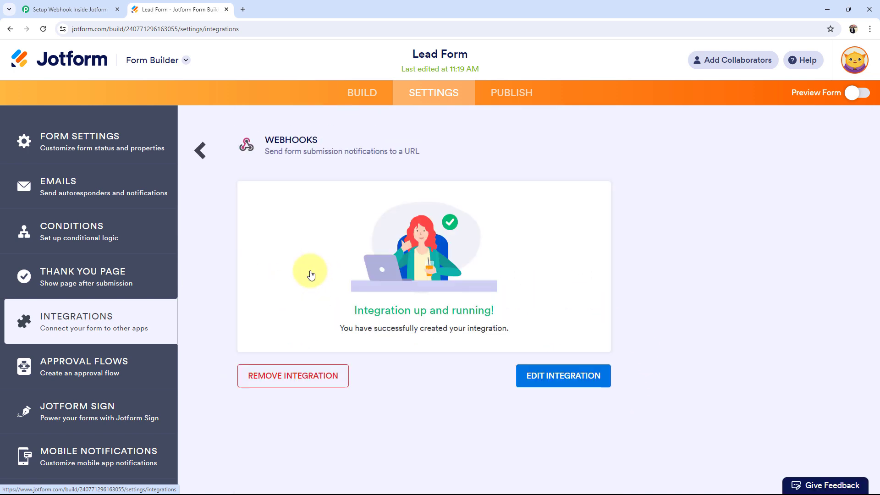
{"action": "left_click", "coordinate": [262, 371]}
{"action": "left_click", "coordinate": [428, 274]}
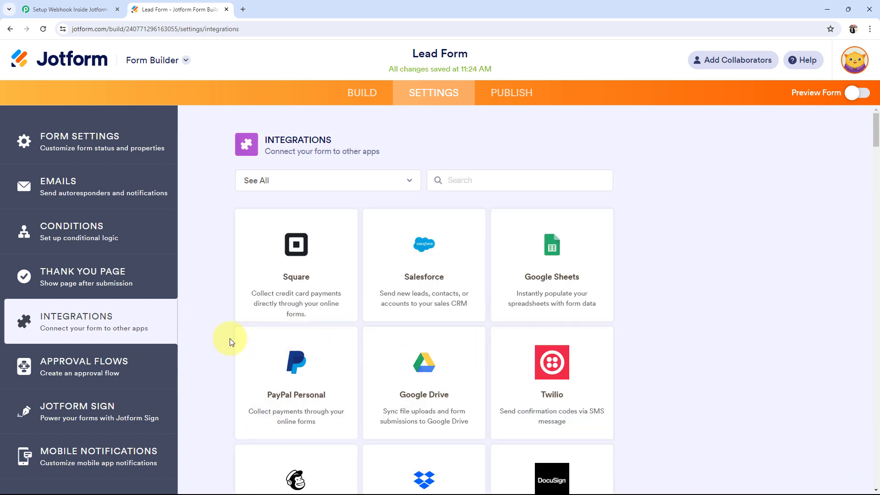
Step: Search Lead Form's available integrations for "web" and open the WebHooks integration
{"action": "left_click", "coordinate": [470, 186]}
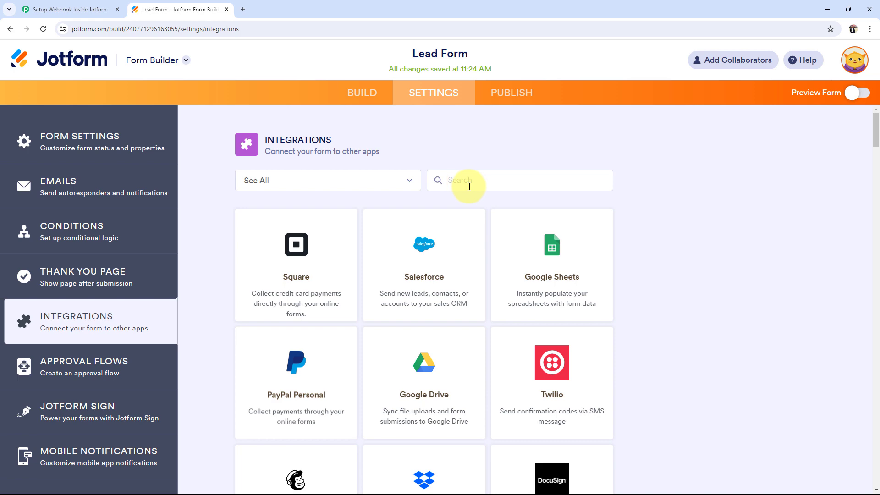
{"action": "type", "text": "webh"}
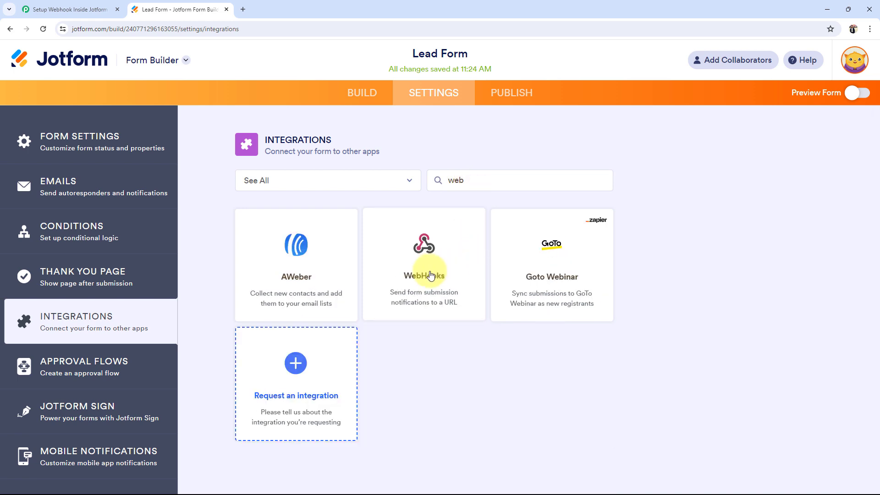
{"action": "left_click", "coordinate": [431, 275]}
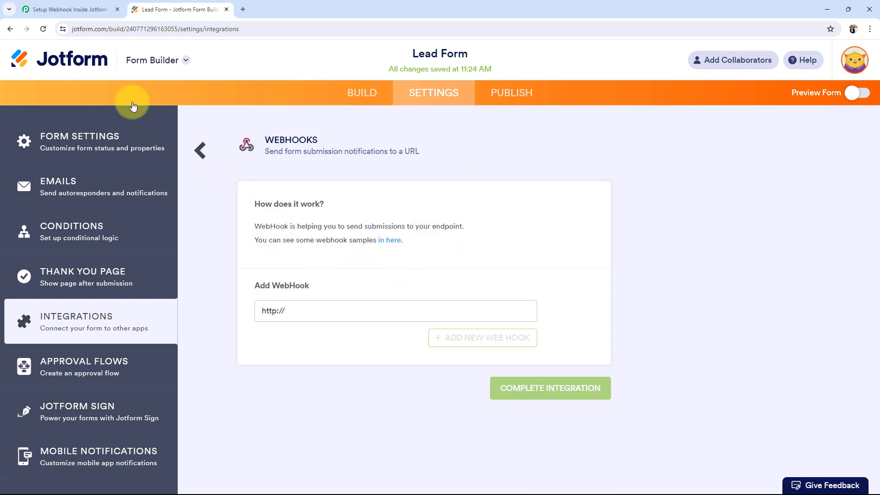
{"action": "left_click", "coordinate": [55, 5]}
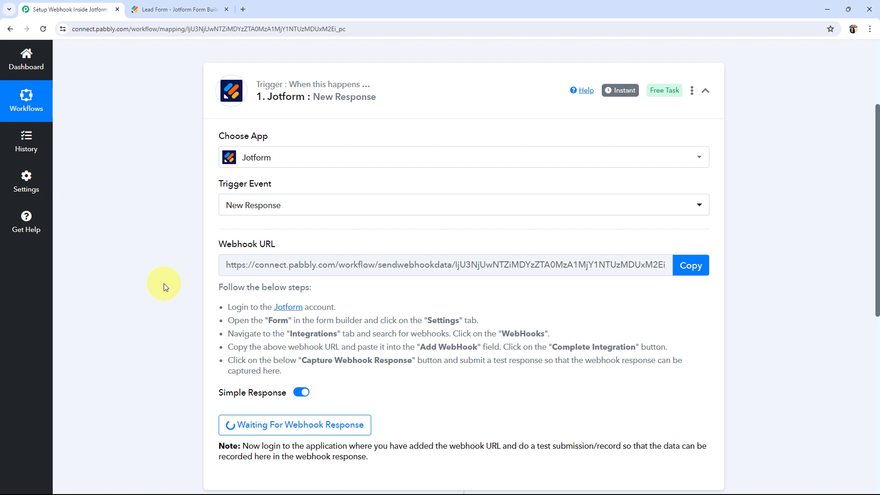
{"action": "left_click", "coordinate": [687, 271]}
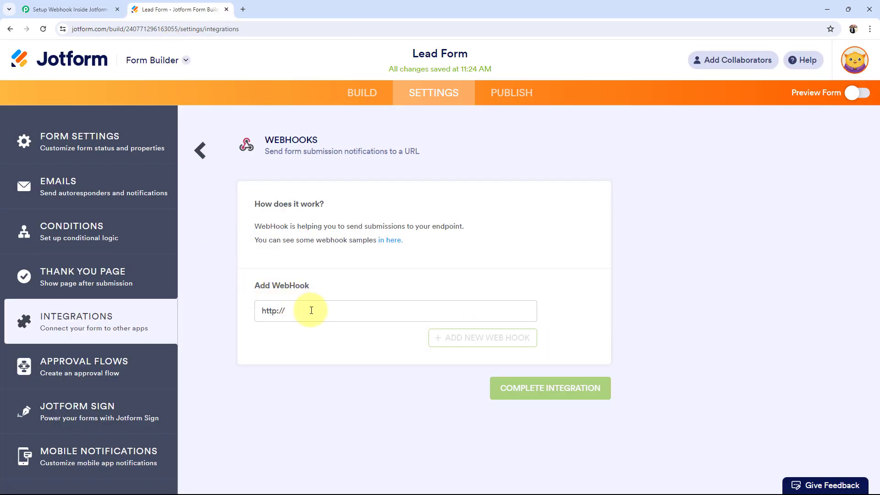
{"action": "left_click_drag", "start_coordinate": [309, 310], "coordinate": [247, 310]}
{"action": "key", "text": "ctrl+v"}
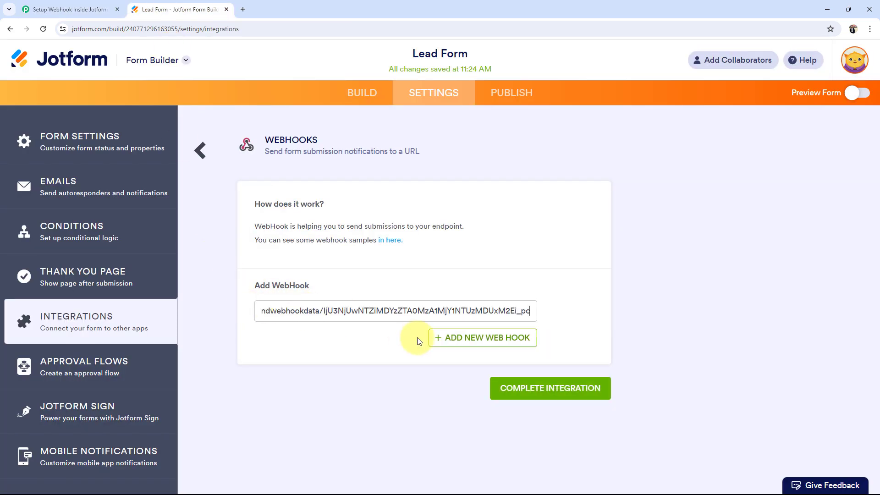
Step: Complete and finish the WebHooks integration for Lead Form
{"action": "left_click", "coordinate": [507, 387]}
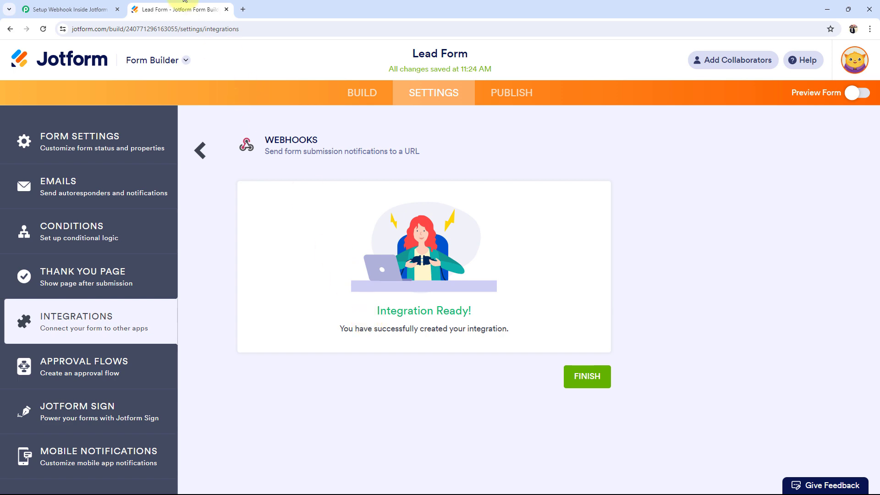
{"action": "left_click", "coordinate": [71, 9]}
{"action": "left_click", "coordinate": [179, 10]}
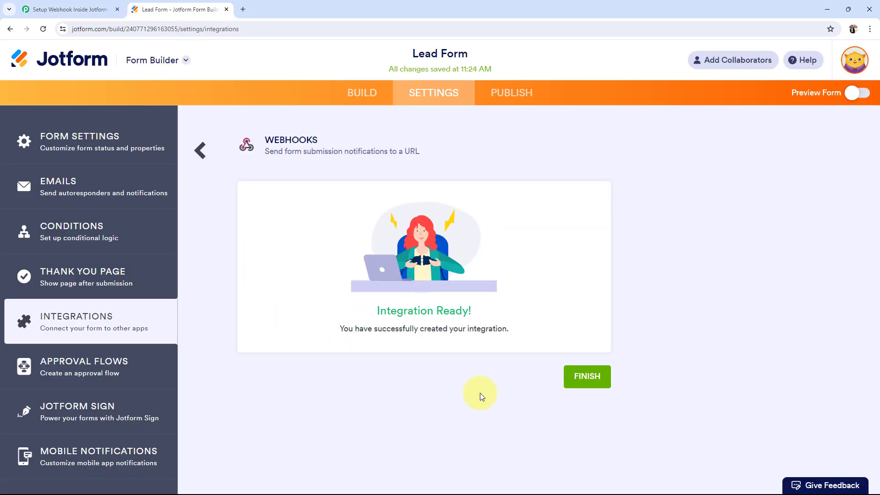
{"action": "left_click", "coordinate": [588, 383]}
{"action": "left_click", "coordinate": [280, 272]}
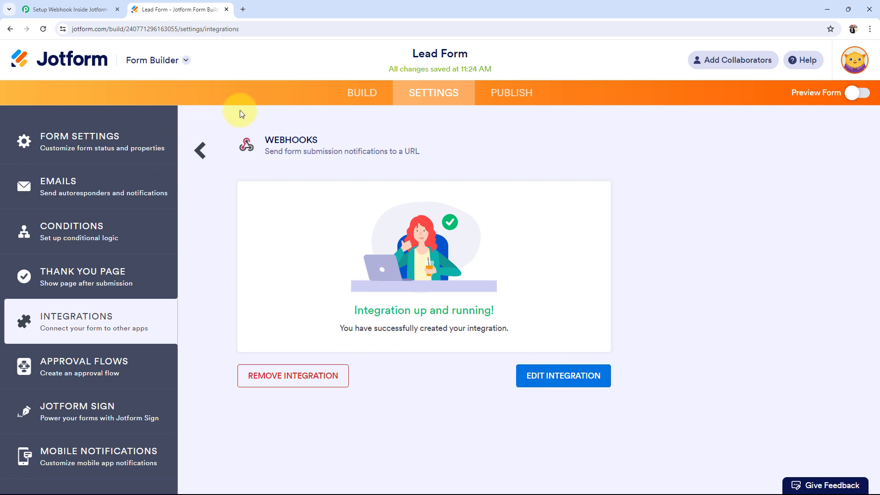
Step: Switch to Pabbly Connect and review the trigger's webhook URL, setup instructions and note about making a test submission
{"action": "left_click", "coordinate": [53, 4]}
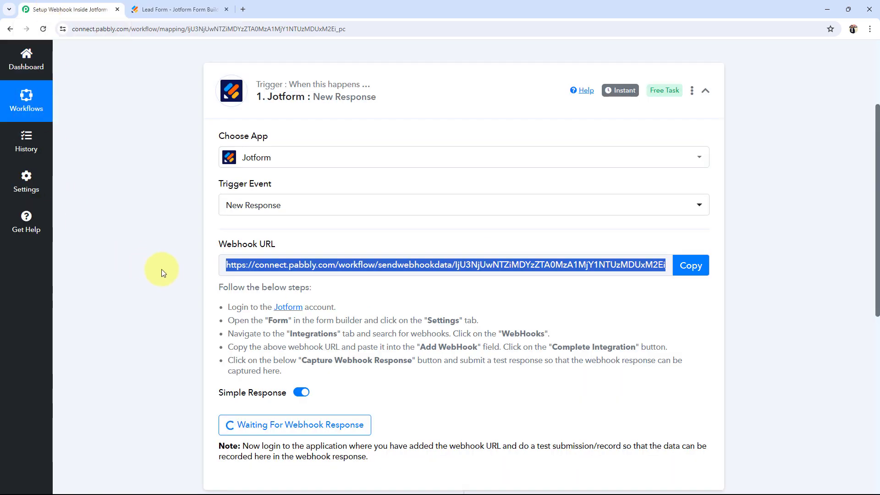
{"action": "left_click", "coordinate": [139, 307]}
{"action": "scroll", "coordinate": [138, 307], "scroll_direction": "down", "scroll_amount": 2}
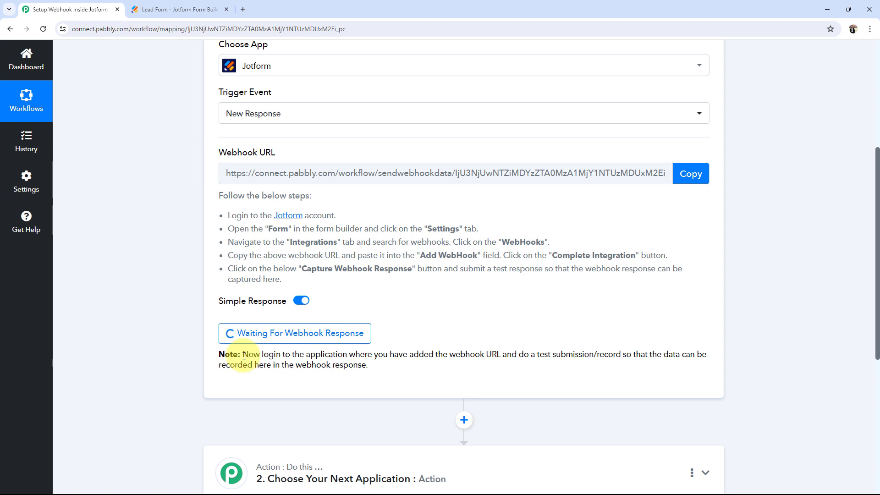
{"action": "left_click_drag", "start_coordinate": [229, 173], "coordinate": [648, 200]}
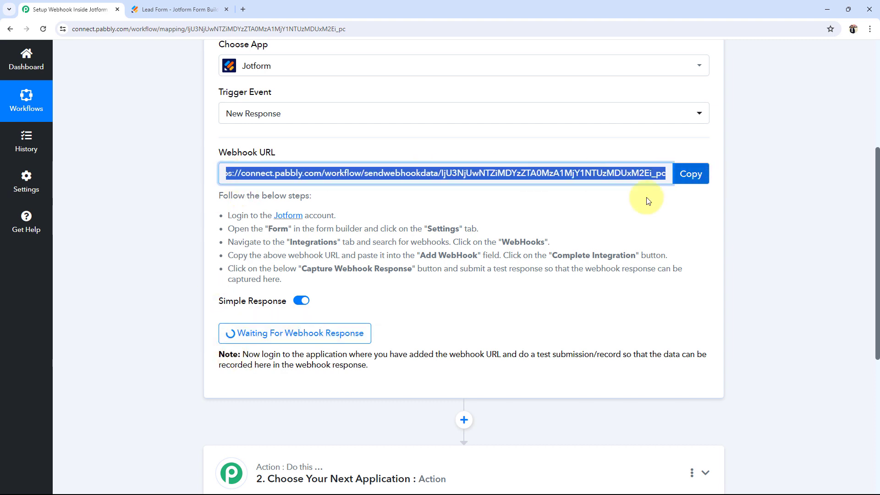
{"action": "left_click", "coordinate": [180, 285]}
{"action": "scroll", "coordinate": [153, 342], "scroll_direction": "up", "scroll_amount": 1}
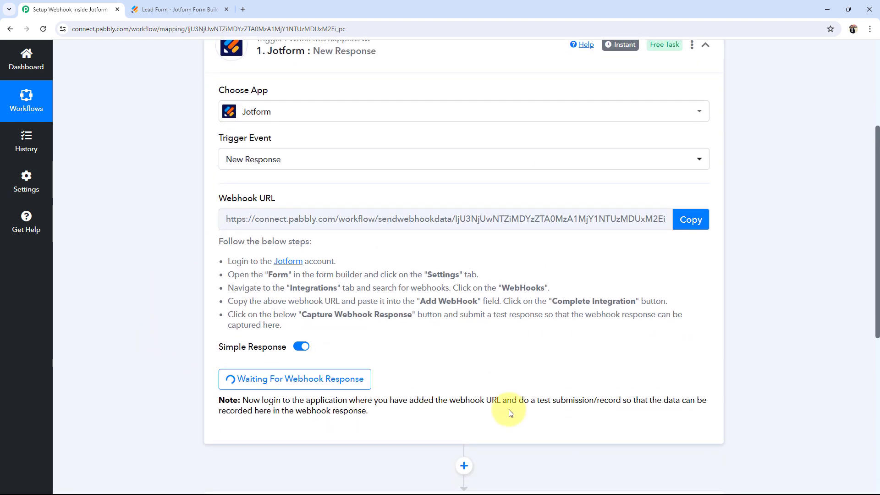
{"action": "left_click_drag", "start_coordinate": [539, 401], "coordinate": [609, 400]}
{"action": "left_click", "coordinate": [512, 354]}
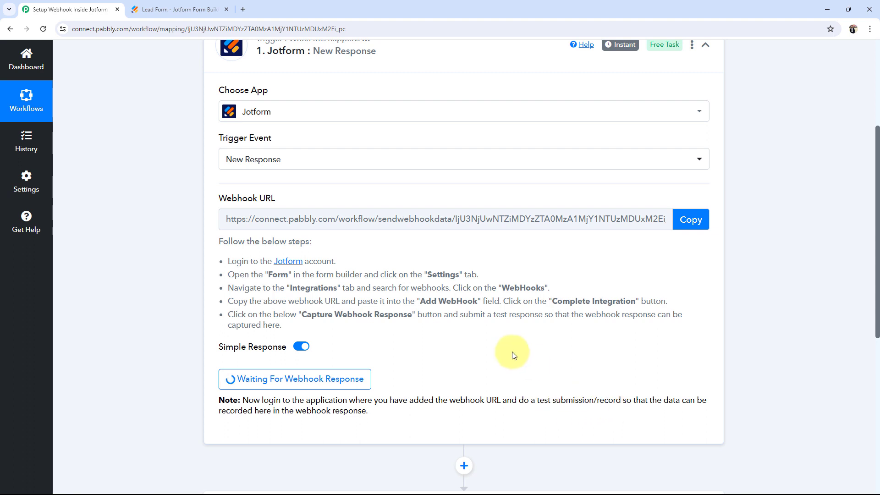
{"action": "scroll", "coordinate": [513, 355], "scroll_direction": "down", "scroll_amount": 2}
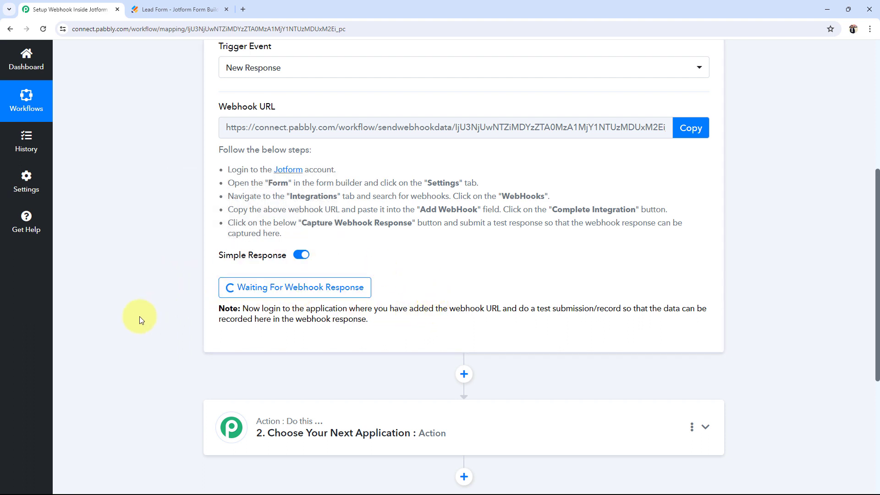
{"action": "scroll", "coordinate": [140, 316], "scroll_direction": "up", "scroll_amount": 2}
{"action": "scroll", "coordinate": [139, 316], "scroll_direction": "up", "scroll_amount": 1}
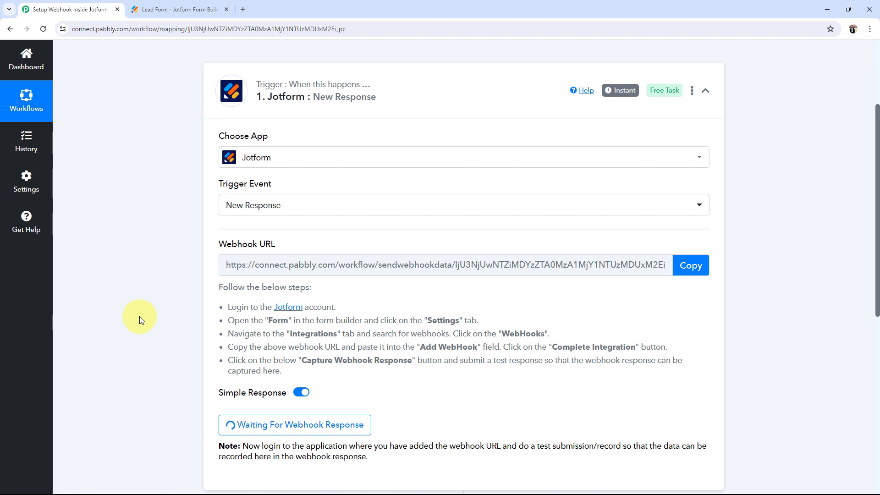
{"action": "mouse_move", "coordinate": [223, 247]}
{"action": "left_click_drag", "start_coordinate": [223, 247], "coordinate": [273, 242]}
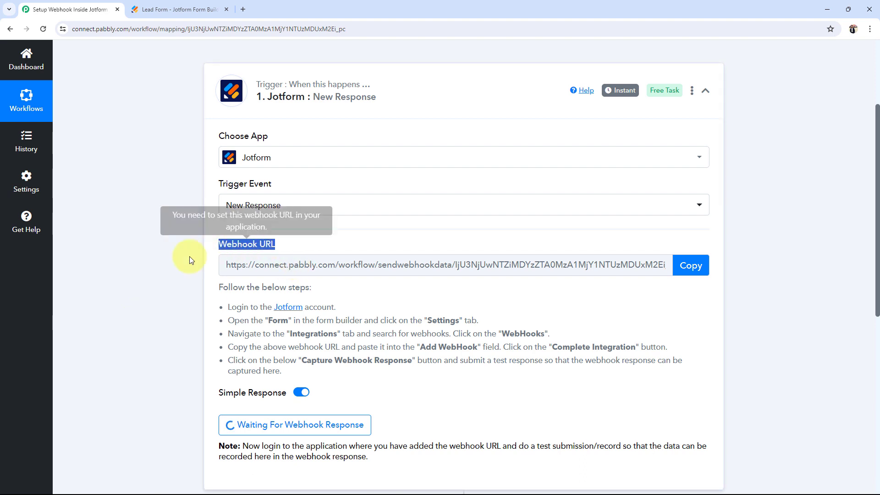
{"action": "left_click", "coordinate": [164, 260]}
Step: Open the preview of Lead Form in Jotform and check the webhook capture status in Pabbly Connect before returning to the form
{"action": "left_click", "coordinate": [177, 8]}
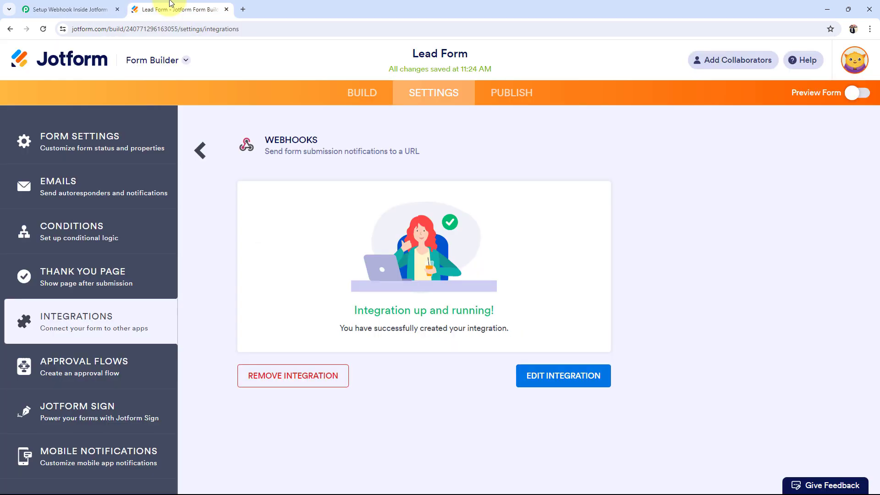
{"action": "left_click", "coordinate": [854, 94]}
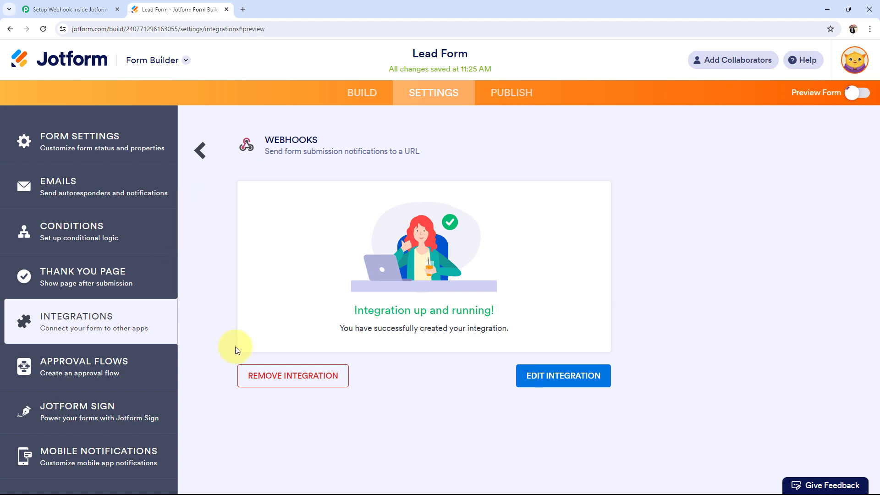
{"action": "scroll", "coordinate": [238, 351], "scroll_direction": "down", "scroll_amount": 3}
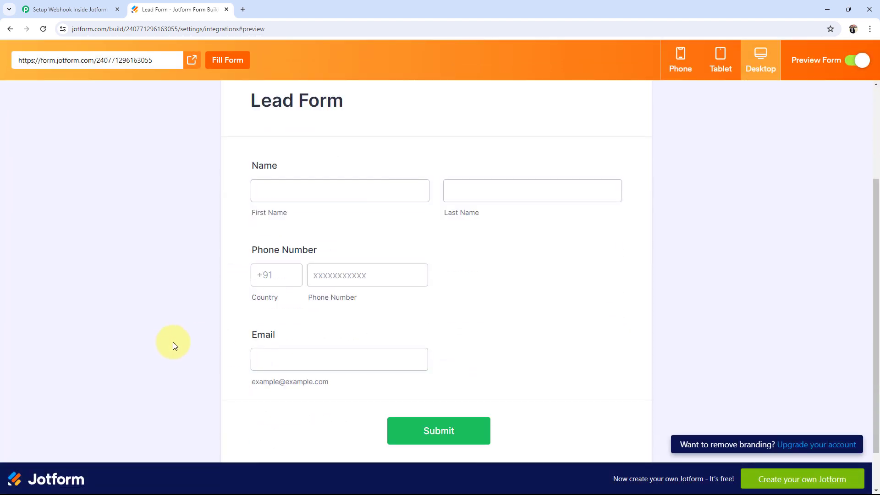
{"action": "left_click", "coordinate": [92, 8]}
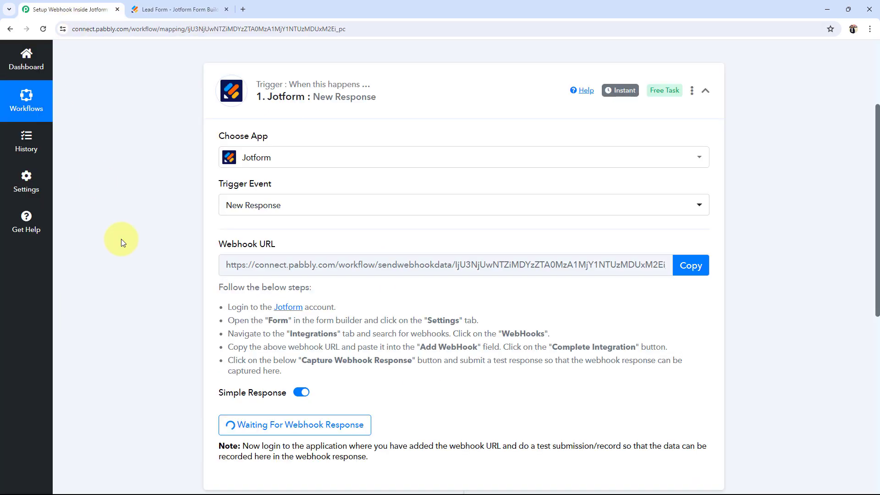
{"action": "scroll", "coordinate": [189, 350], "scroll_direction": "down", "scroll_amount": 1}
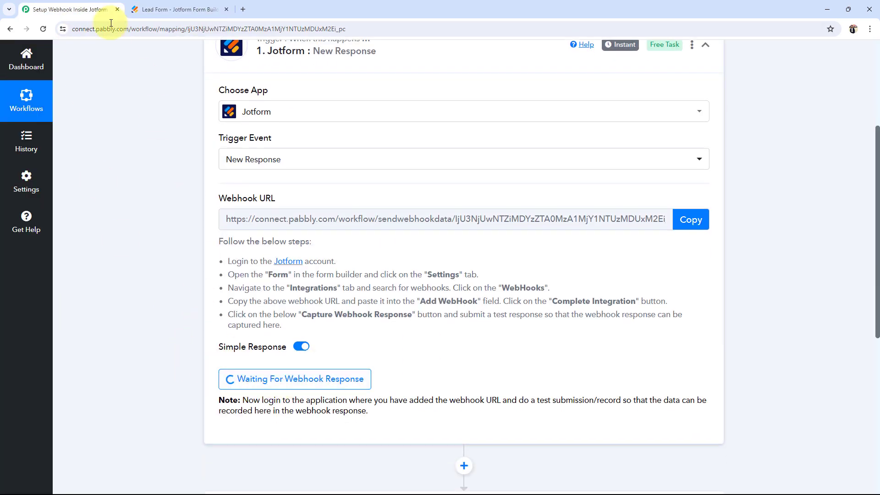
{"action": "left_click", "coordinate": [170, 5]}
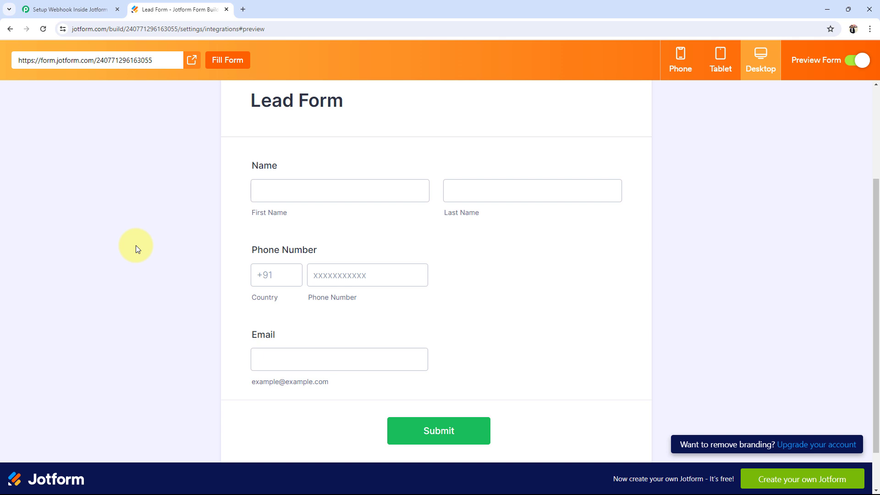
Step: Fill in the test lead's first name, last name and phone number with country code +91 in the form preview
{"action": "left_click", "coordinate": [300, 195]}
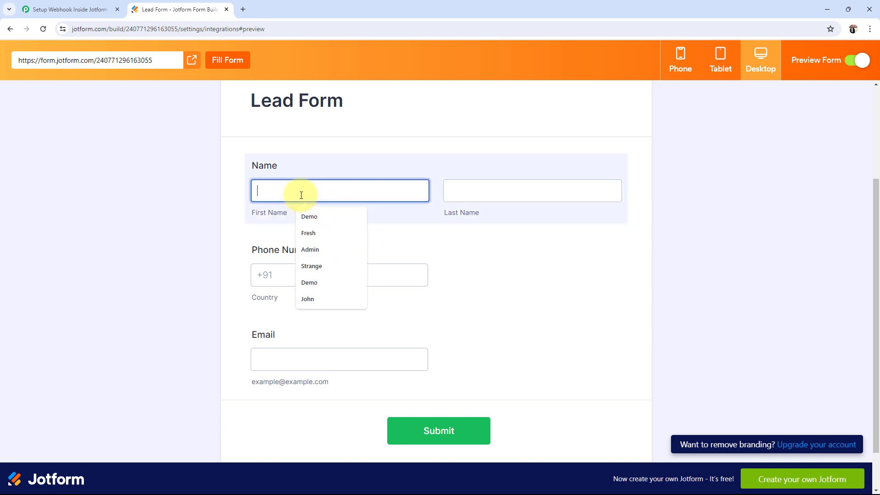
{"action": "left_click", "coordinate": [317, 247]}
{"action": "left_click", "coordinate": [534, 189]}
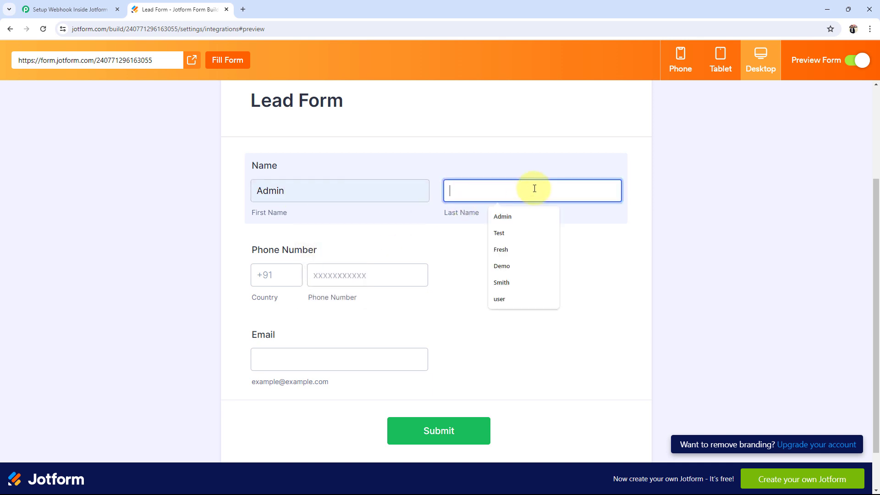
{"action": "left_click", "coordinate": [505, 246]}
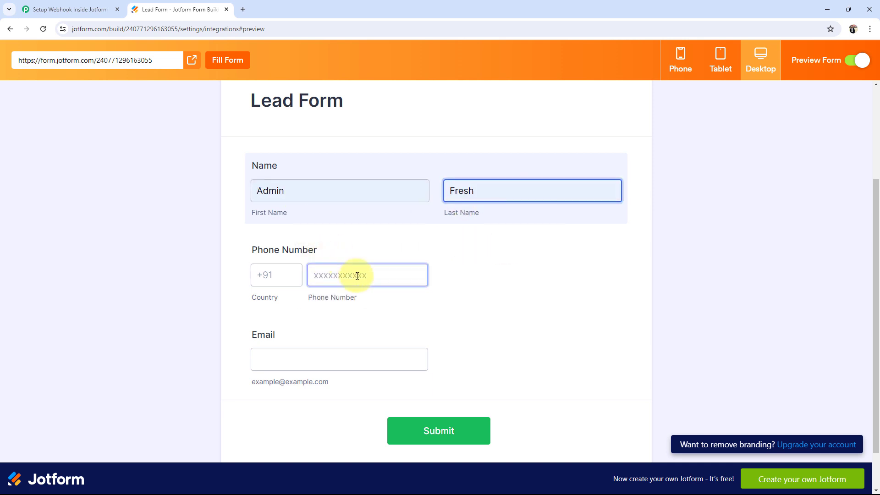
{"action": "left_click", "coordinate": [351, 281]}
{"action": "left_click", "coordinate": [273, 271]}
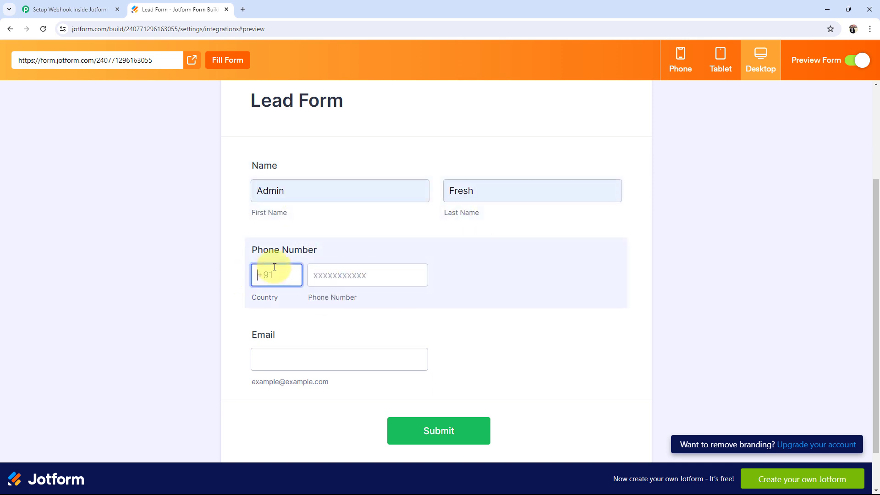
{"action": "left_click", "coordinate": [314, 277]}
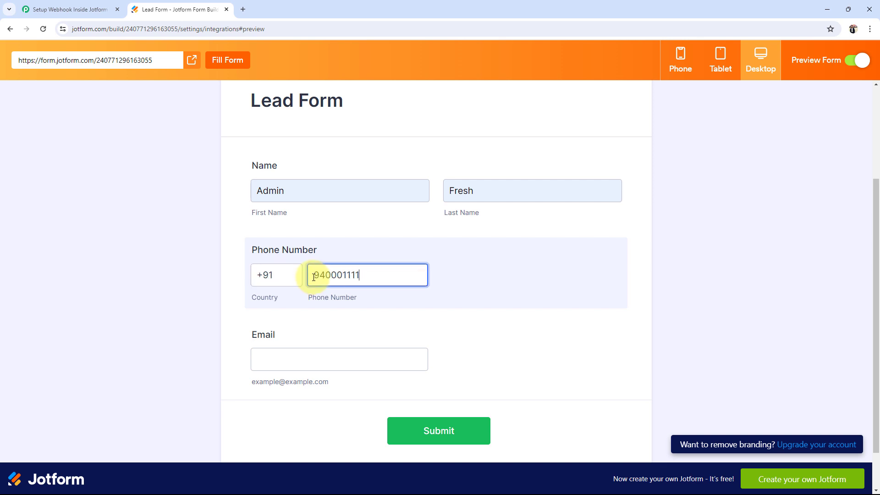
Step: Fill in the test lead's email address and submit the form
{"action": "left_click", "coordinate": [298, 361]}
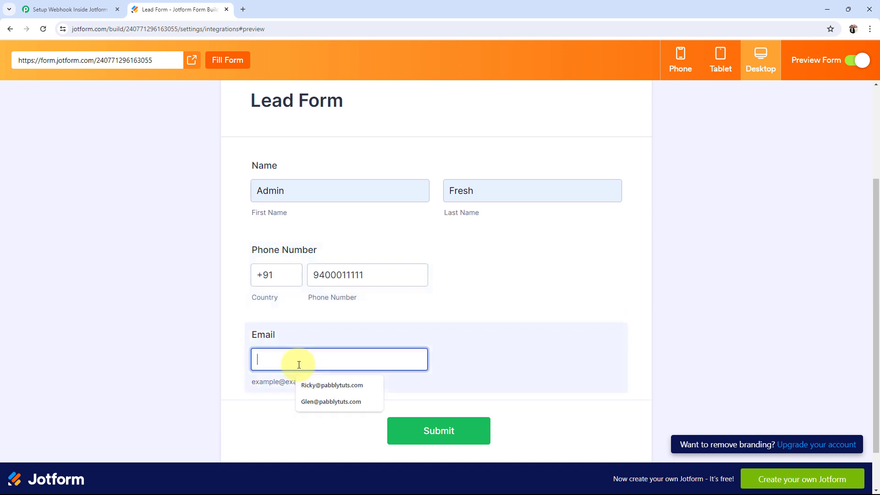
{"action": "left_click", "coordinate": [312, 401]}
{"action": "left_click", "coordinate": [176, 356]}
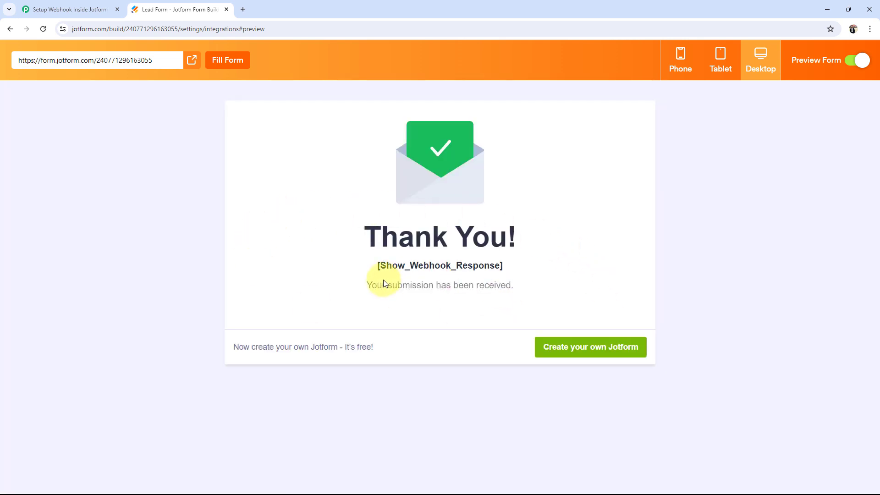
{"action": "left_click_drag", "start_coordinate": [384, 281], "coordinate": [538, 290]}
{"action": "left_click", "coordinate": [293, 265]}
Step: Switch to Pabbly Connect and examine the trigger's received response for the submitted name, email and phone number
{"action": "left_click", "coordinate": [47, 4]}
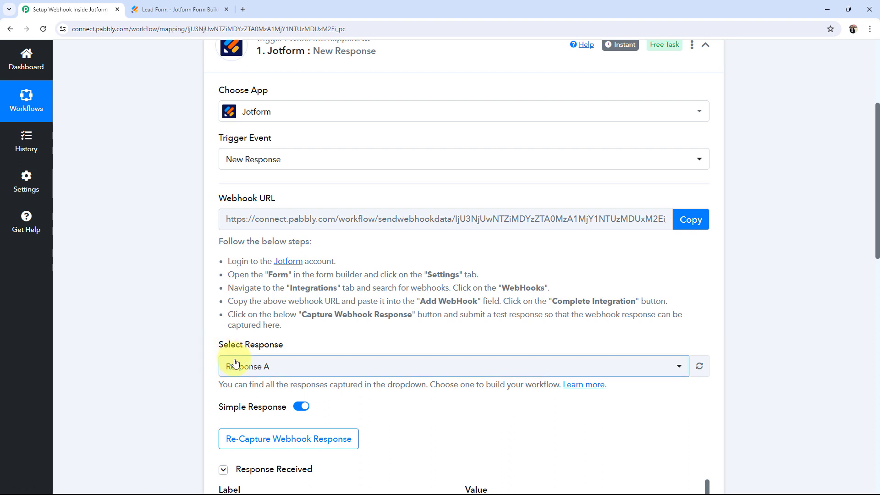
{"action": "triple_click", "coordinate": [230, 202]}
{"action": "left_click", "coordinate": [148, 233]}
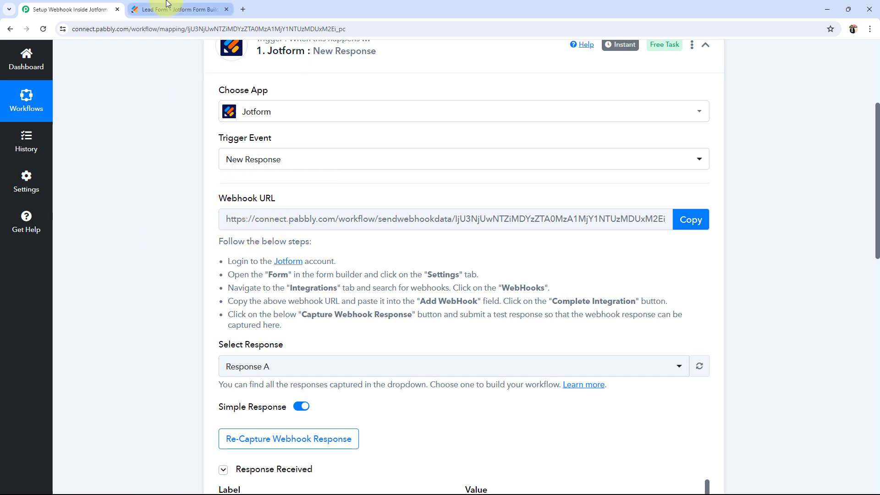
{"action": "mouse_move", "coordinate": [166, 4]}
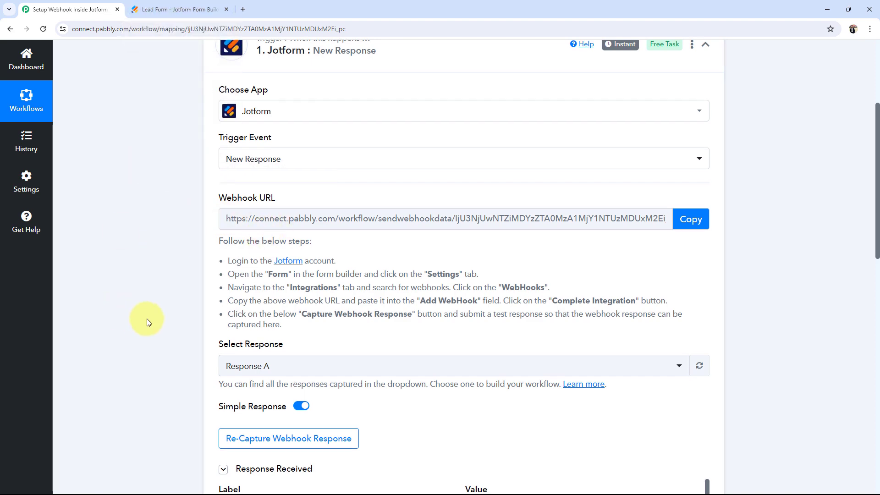
{"action": "scroll", "coordinate": [146, 318], "scroll_direction": "down", "scroll_amount": 4}
{"action": "scroll", "coordinate": [147, 319], "scroll_direction": "down", "scroll_amount": 3}
{"action": "scroll", "coordinate": [552, 250], "scroll_direction": "down", "scroll_amount": 6}
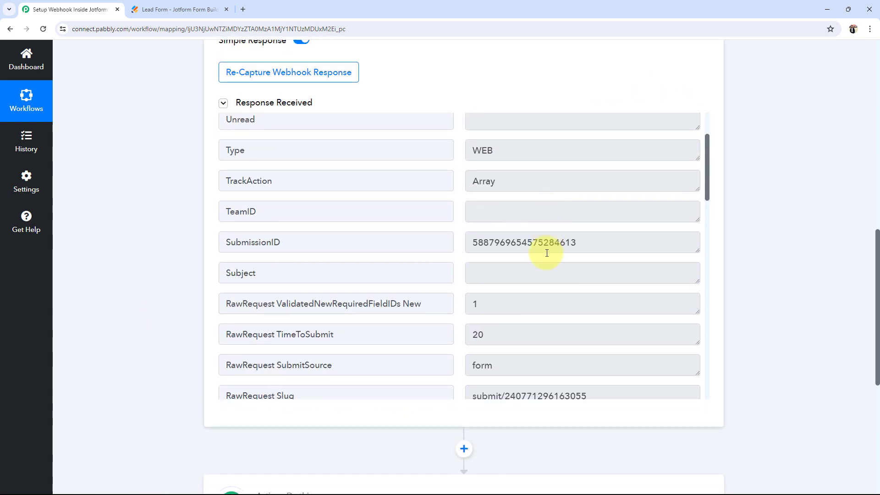
{"action": "scroll", "coordinate": [547, 275], "scroll_direction": "down", "scroll_amount": 1}
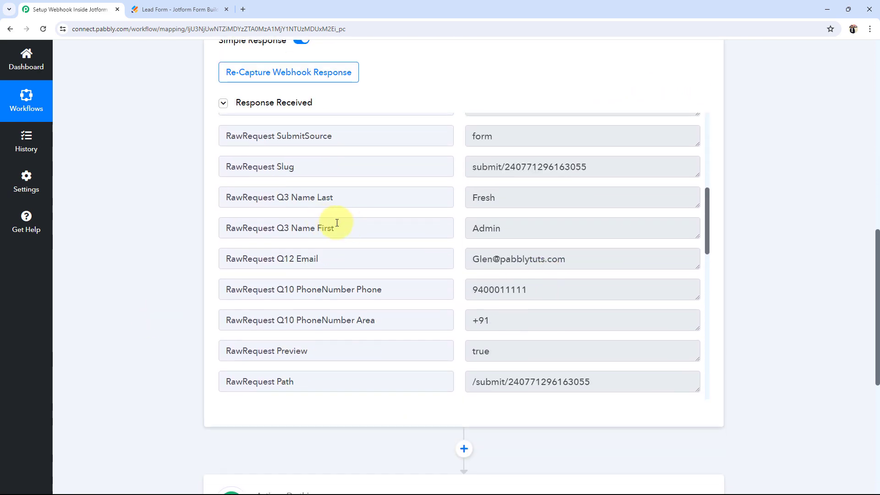
Step: Check each captured lead value in the received response: first name, last name, email, phone number and phone area code
{"action": "left_click", "coordinate": [549, 222]}
{"action": "left_click", "coordinate": [521, 195]}
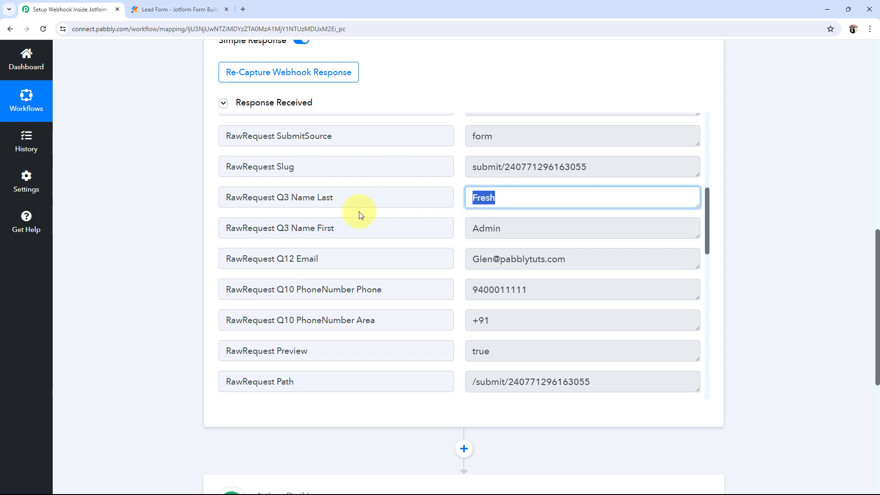
{"action": "left_click", "coordinate": [470, 259]}
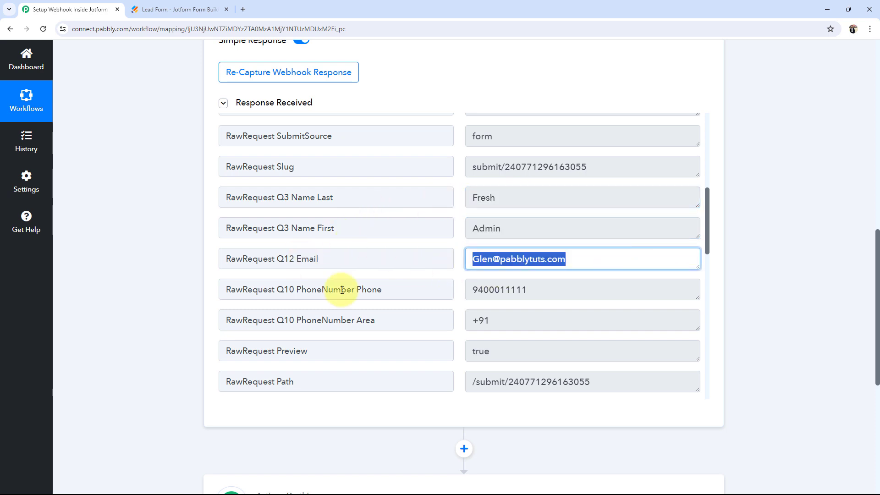
{"action": "left_click", "coordinate": [551, 292]}
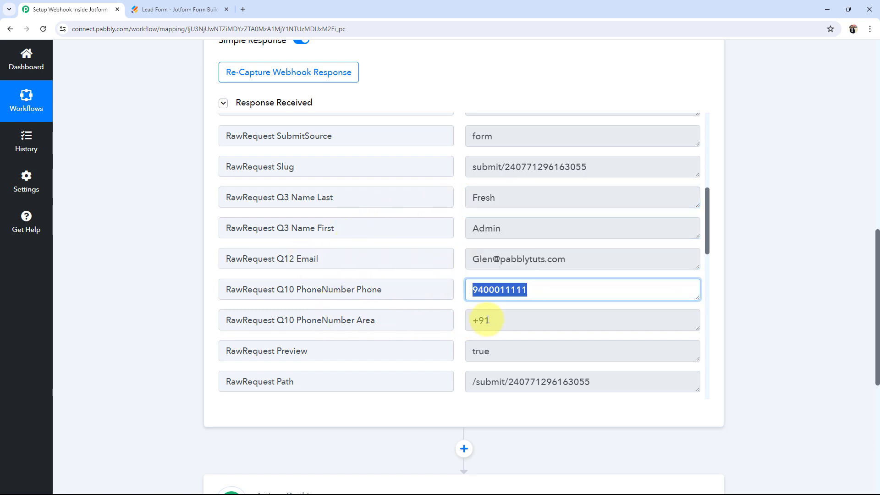
{"action": "left_click", "coordinate": [510, 318]}
{"action": "scroll", "coordinate": [584, 309], "scroll_direction": "down", "scroll_amount": 2}
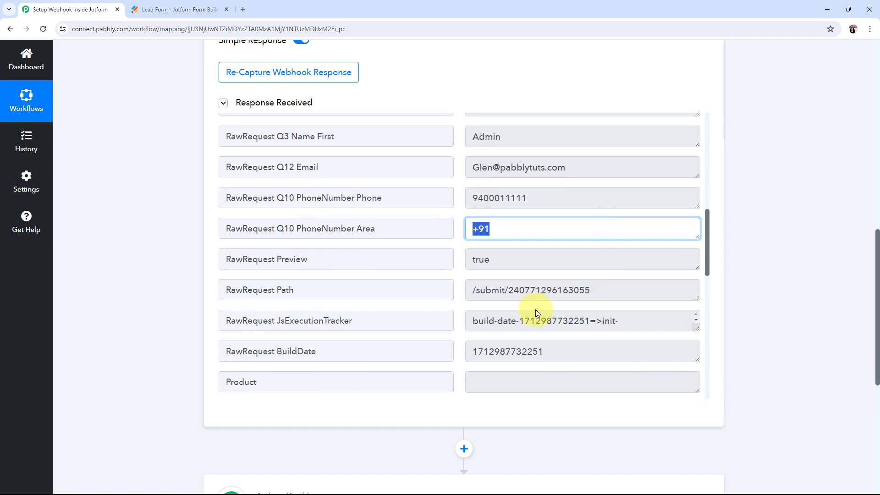
Step: Review the remaining captured fields, including FormTitle, and collapse the Jotform trigger step
{"action": "scroll", "coordinate": [350, 328], "scroll_direction": "down", "scroll_amount": 5}
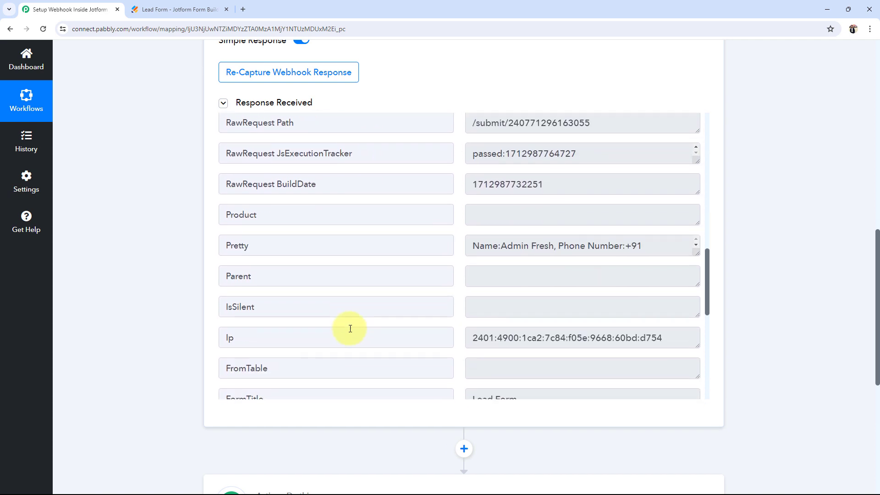
{"action": "scroll", "coordinate": [350, 328], "scroll_direction": "down", "scroll_amount": 1}
{"action": "left_click", "coordinate": [625, 247]}
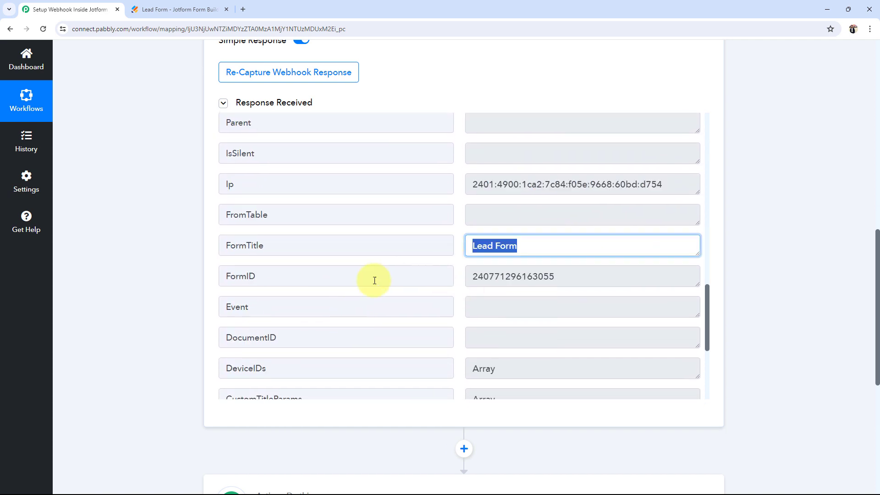
{"action": "scroll", "coordinate": [347, 293], "scroll_direction": "down", "scroll_amount": 4}
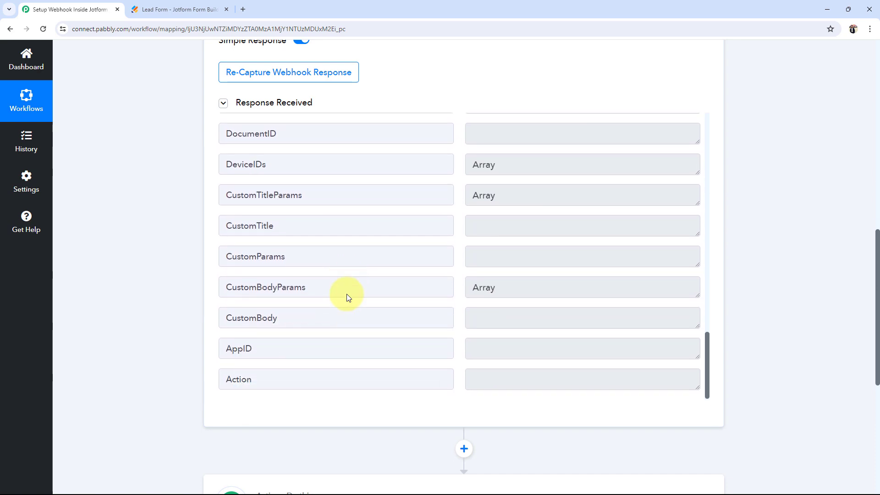
{"action": "scroll", "coordinate": [346, 293], "scroll_direction": "up", "scroll_amount": 12}
{"action": "scroll", "coordinate": [347, 294], "scroll_direction": "up", "scroll_amount": 5}
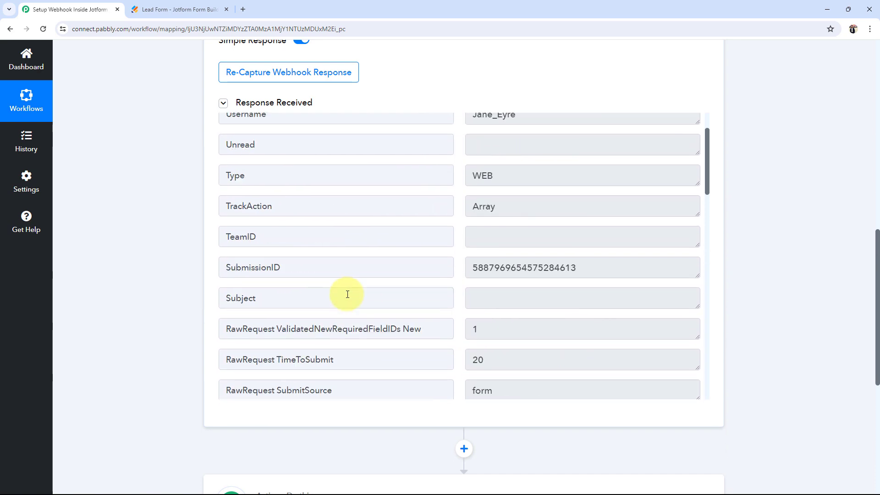
{"action": "scroll", "coordinate": [114, 299], "scroll_direction": "up", "scroll_amount": 13}
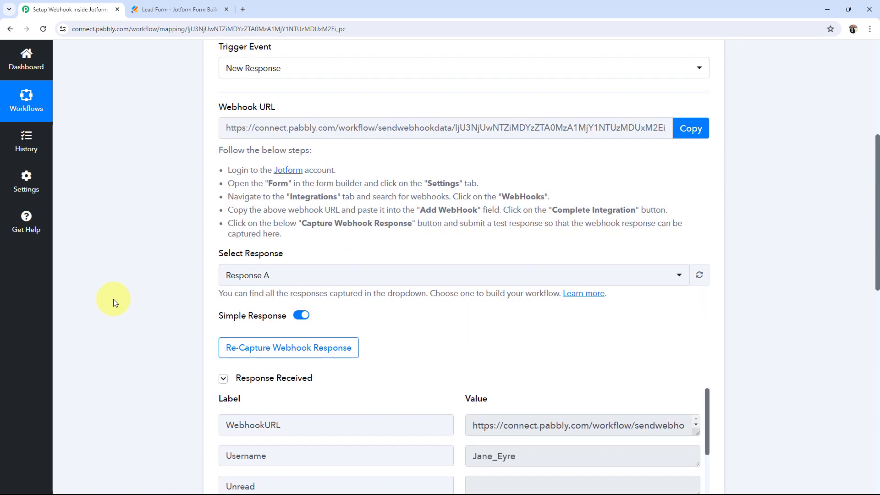
{"action": "left_click", "coordinate": [404, 248]}
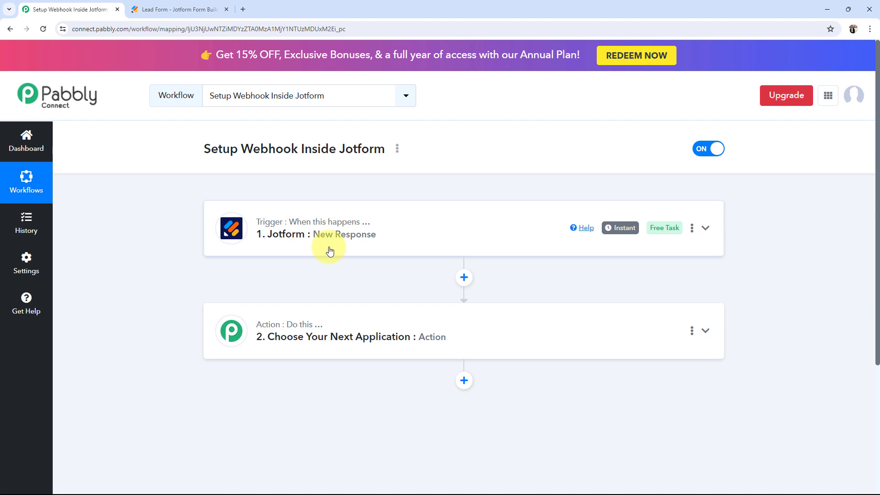
Step: Choose Google Sheets as the app for the workflow's action step and collapse that step
{"action": "left_click", "coordinate": [305, 345]}
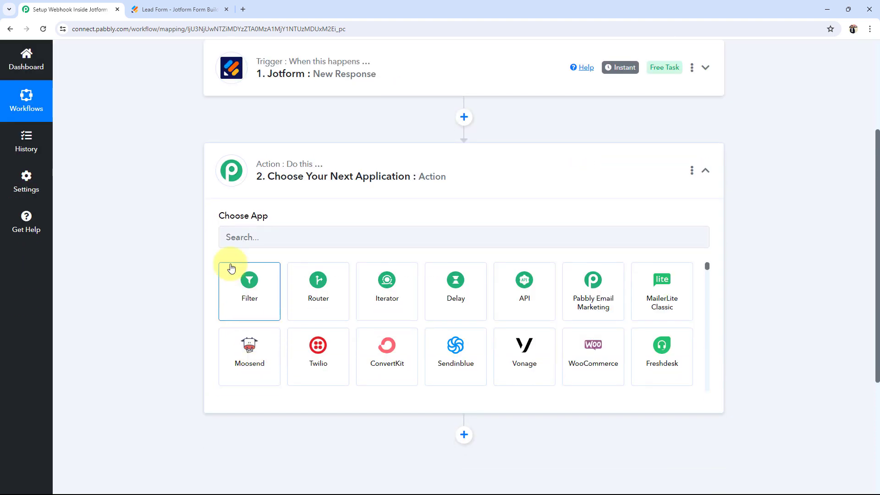
{"action": "left_click", "coordinate": [238, 235]}
{"action": "type", "text": "goo"}
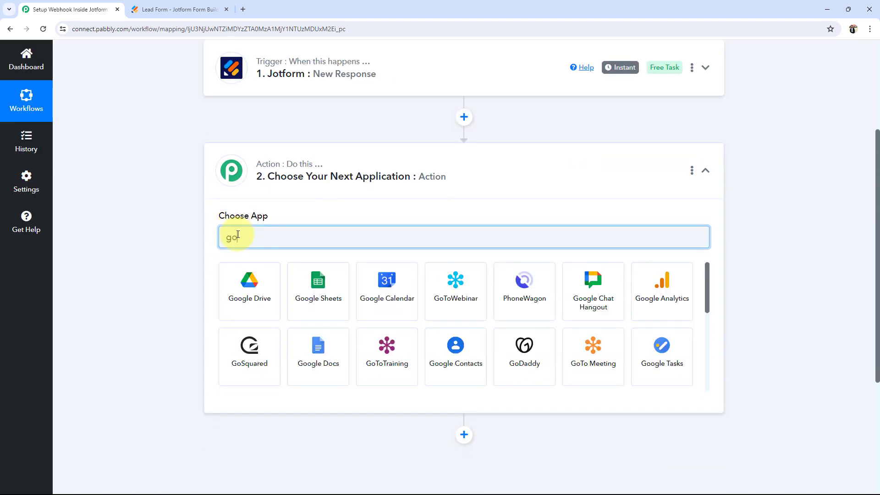
{"action": "left_click", "coordinate": [284, 296]}
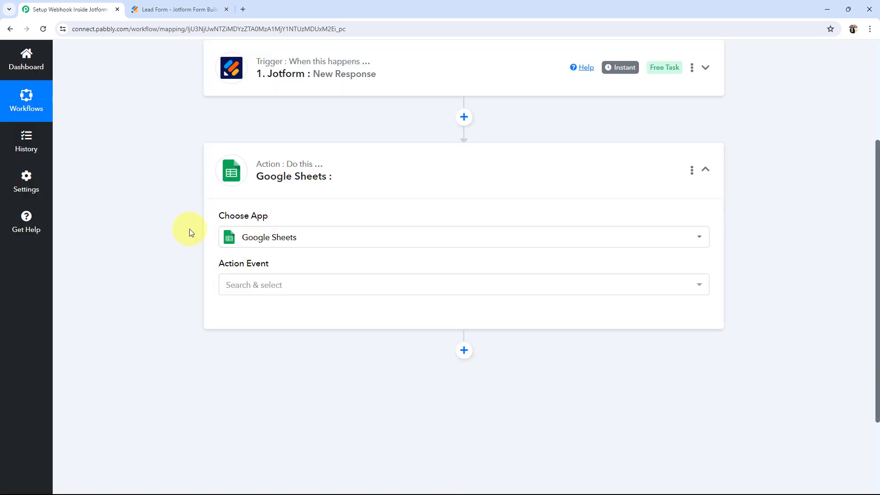
{"action": "left_click", "coordinate": [407, 163]}
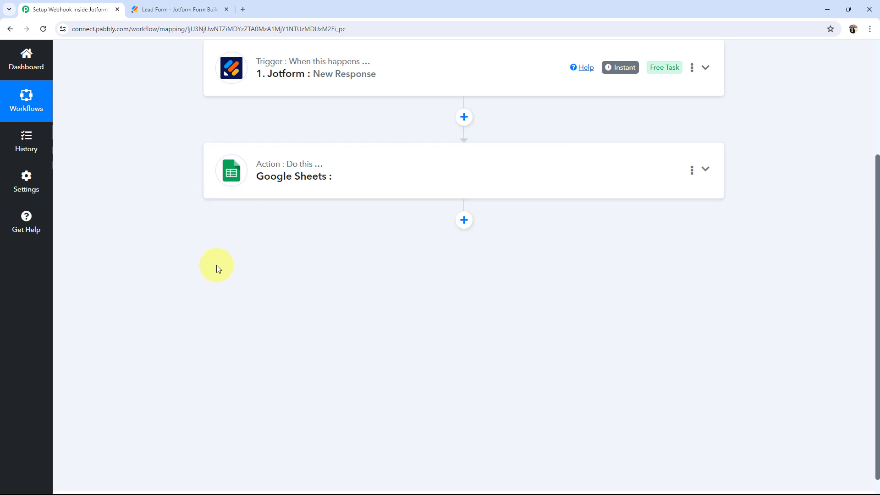
{"action": "scroll", "coordinate": [216, 265], "scroll_direction": "up", "scroll_amount": 4}
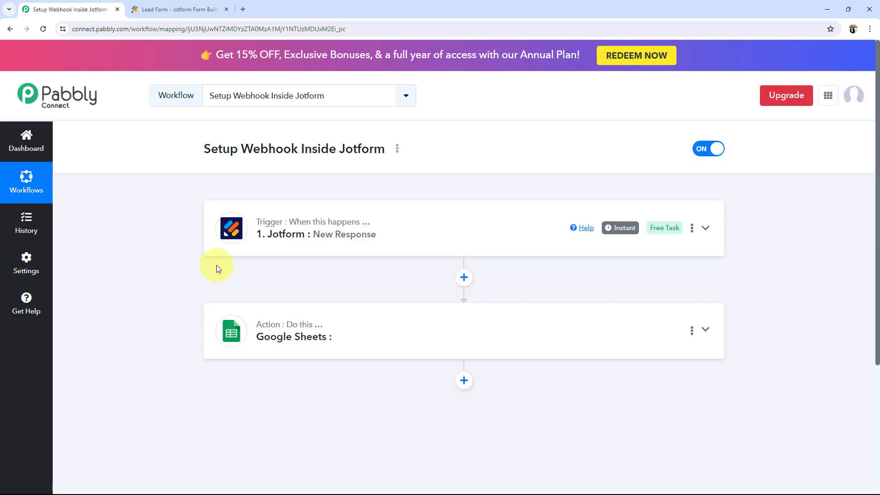